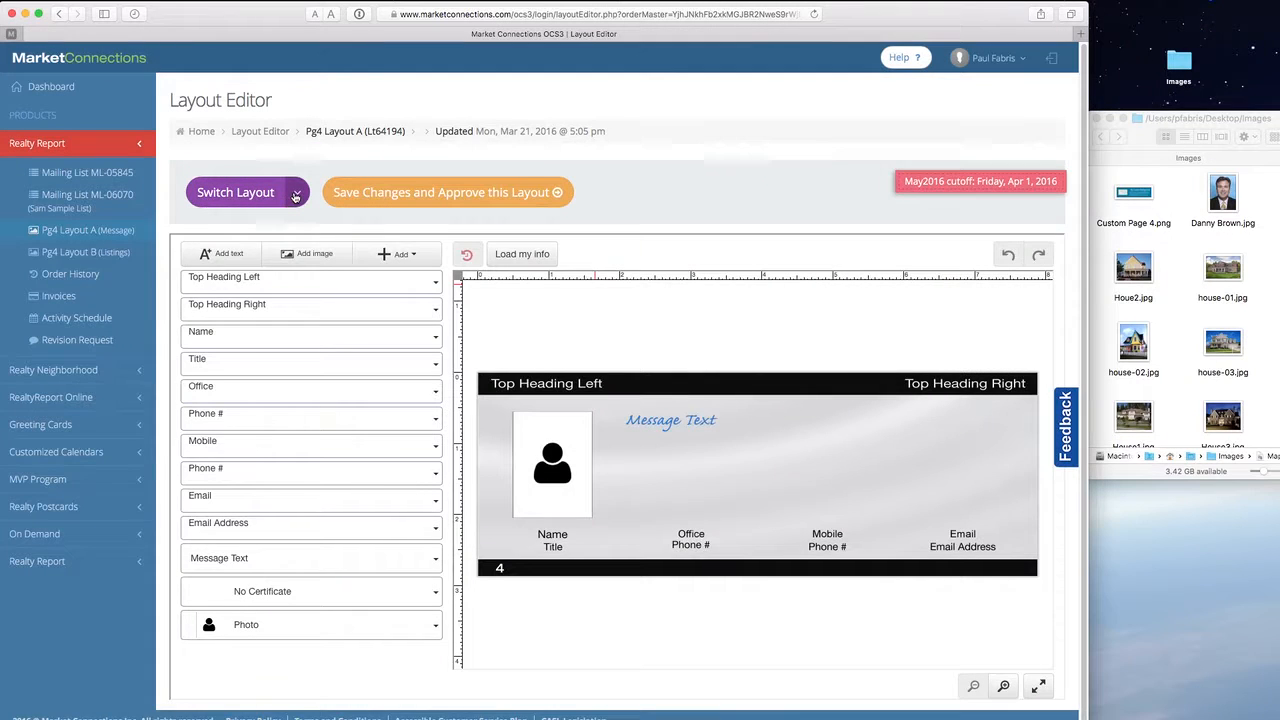
- Show the Switch Layout list with the 4 Listings, Certificate/Note and Blank layouts
left_click(296, 195)
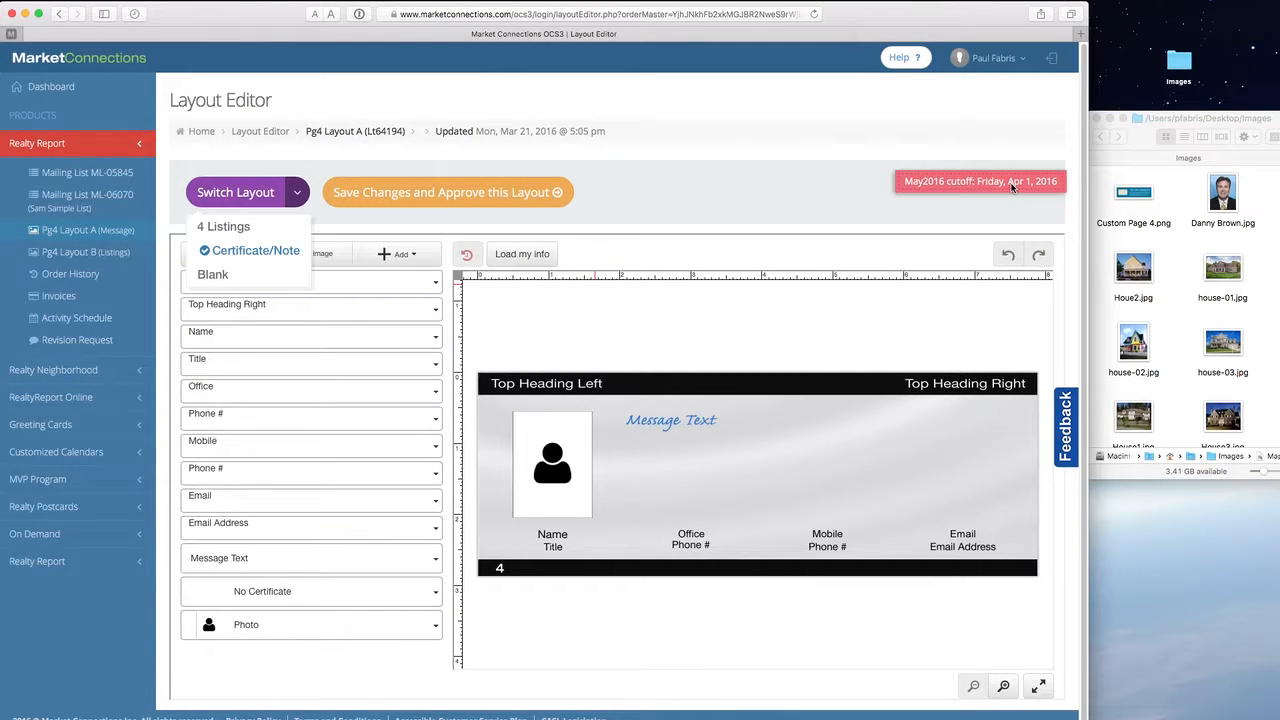
- Dismiss the layout list without switching, keeping the Certificate/Note layout
left_click(830, 193)
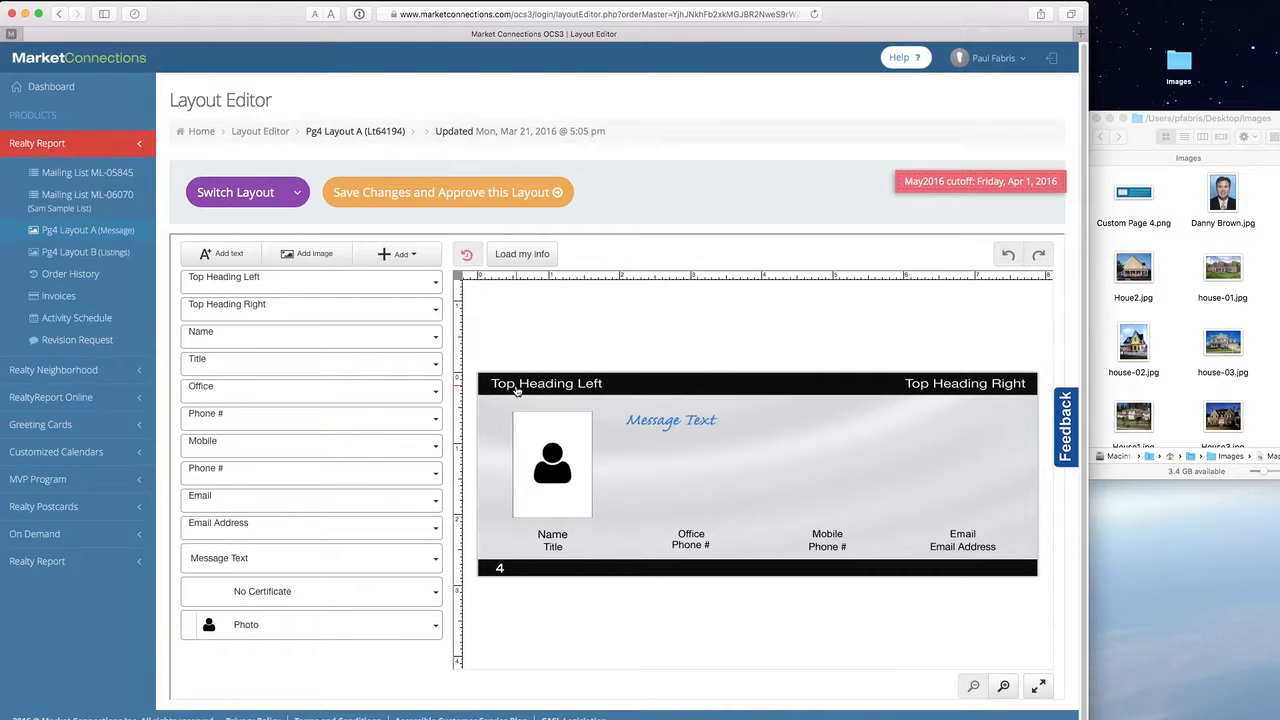
left_click(514, 392)
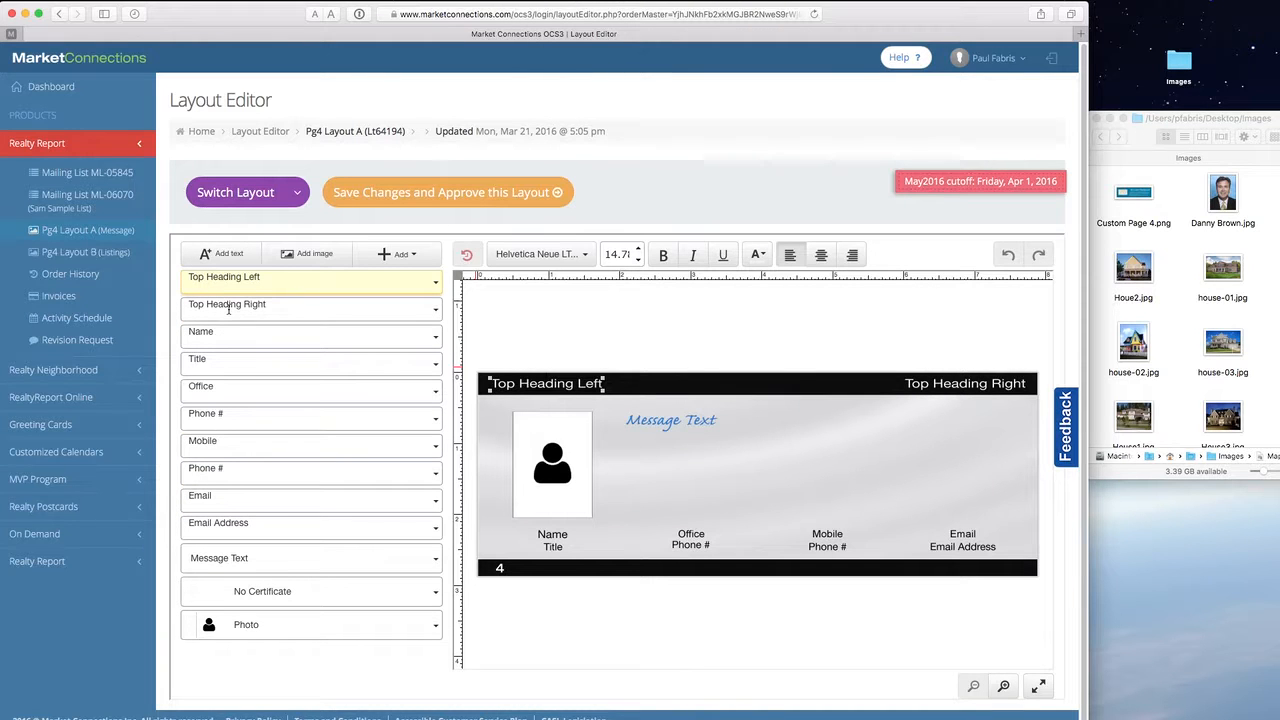
left_click(228, 309)
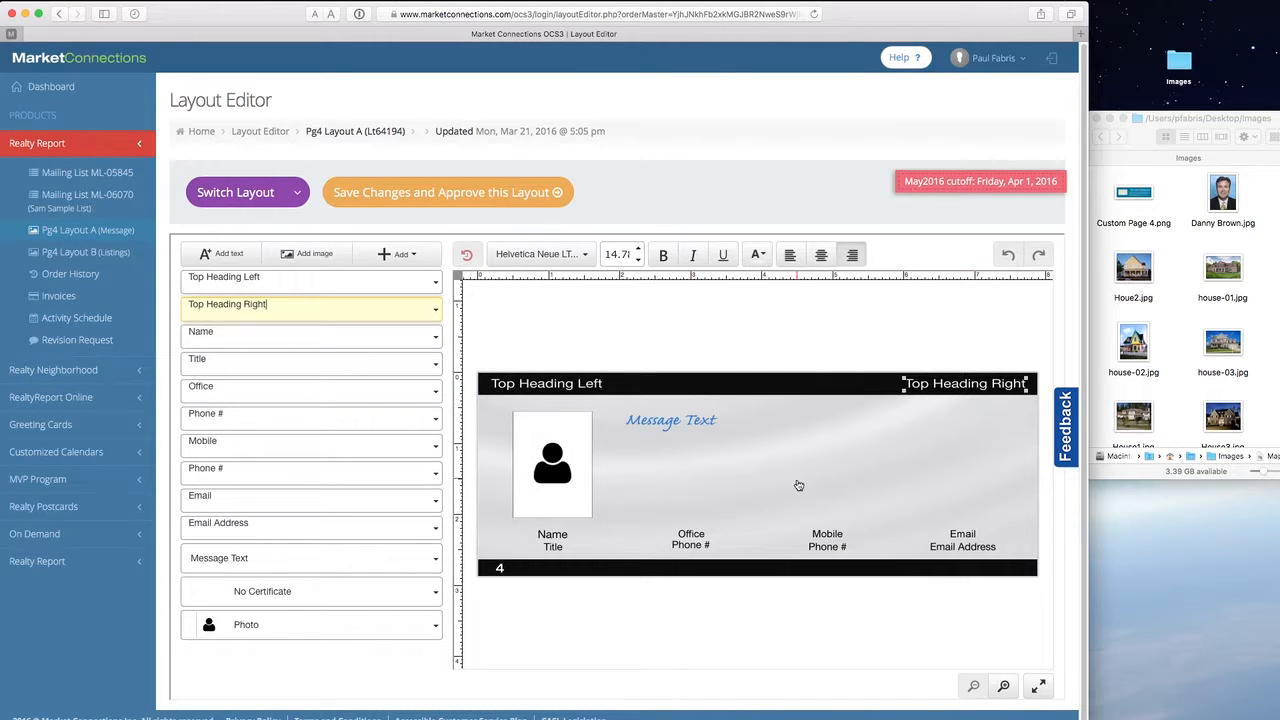
left_click(661, 428)
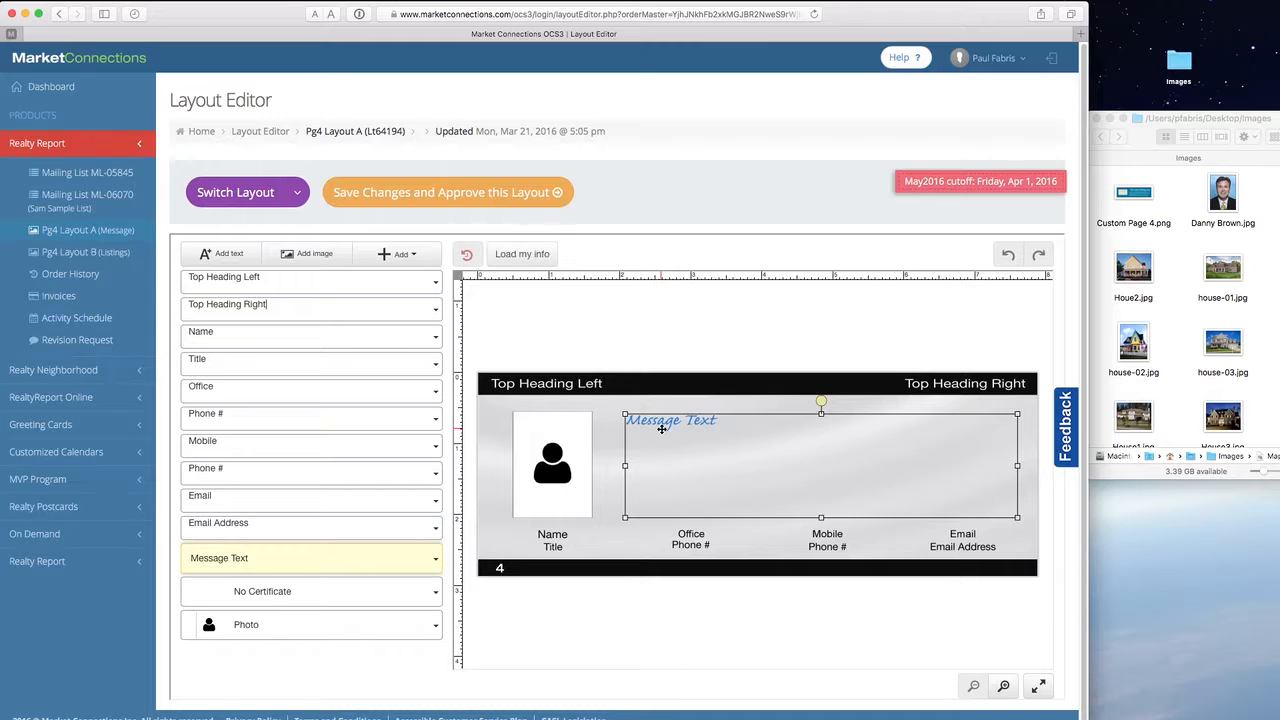
left_click(555, 458)
left_click(550, 548)
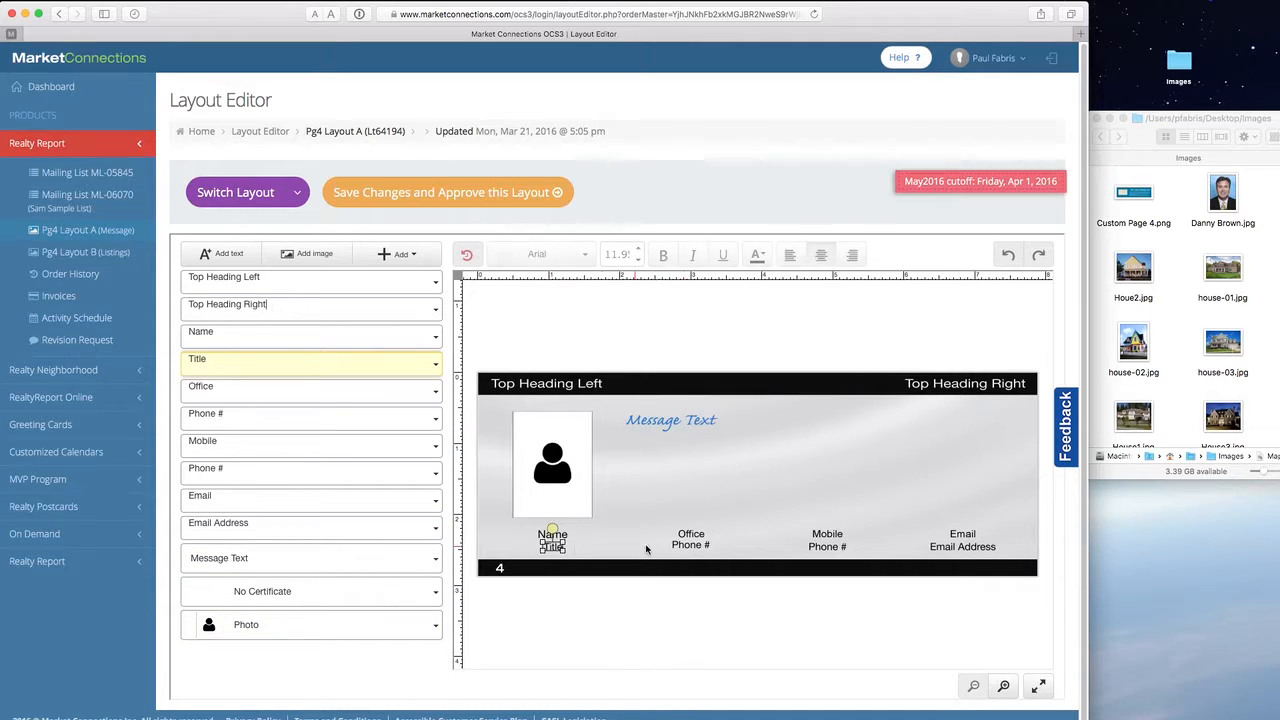
left_click(690, 534)
left_click(688, 545)
left_click(838, 534)
left_click(834, 548)
left_click(962, 534)
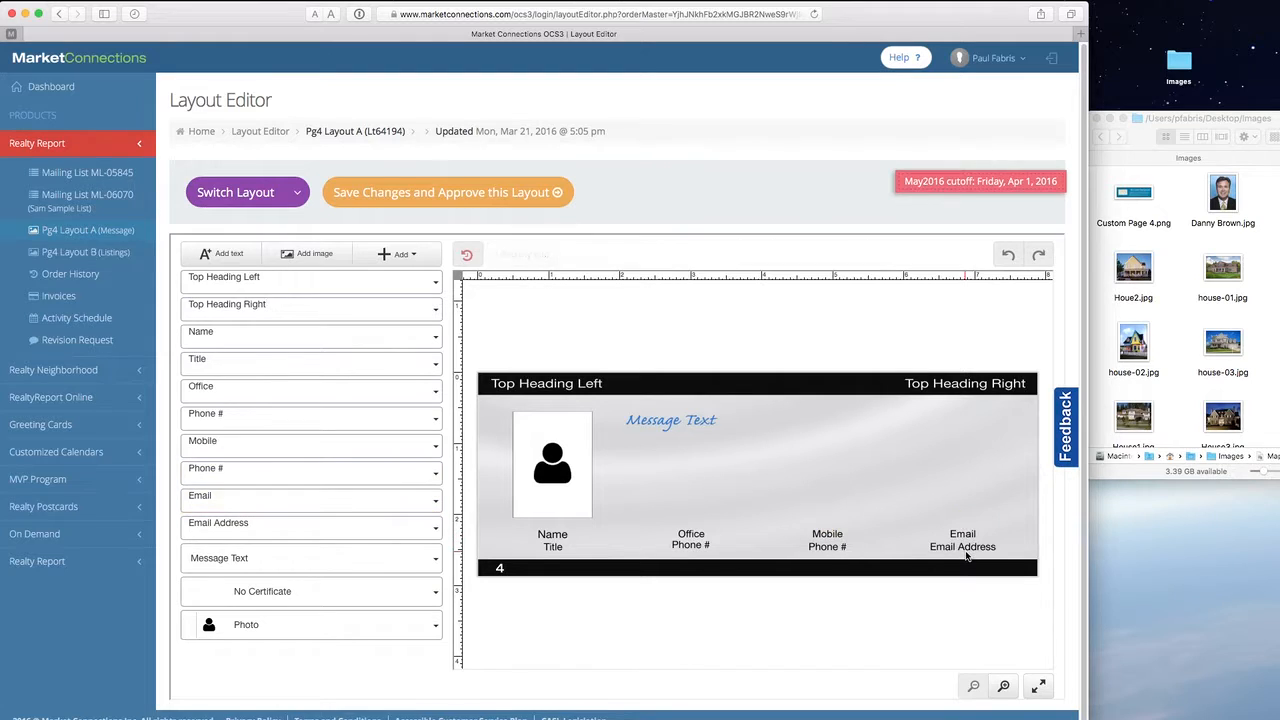
left_click(970, 548)
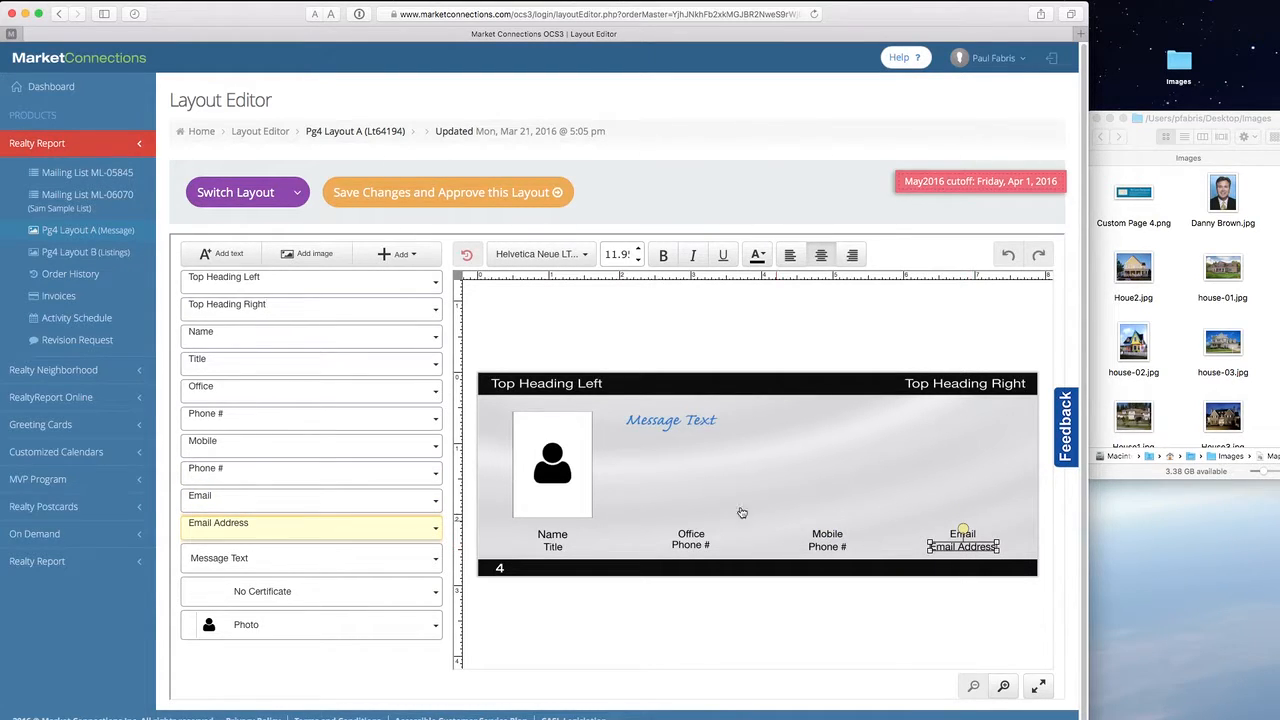
left_click(533, 391)
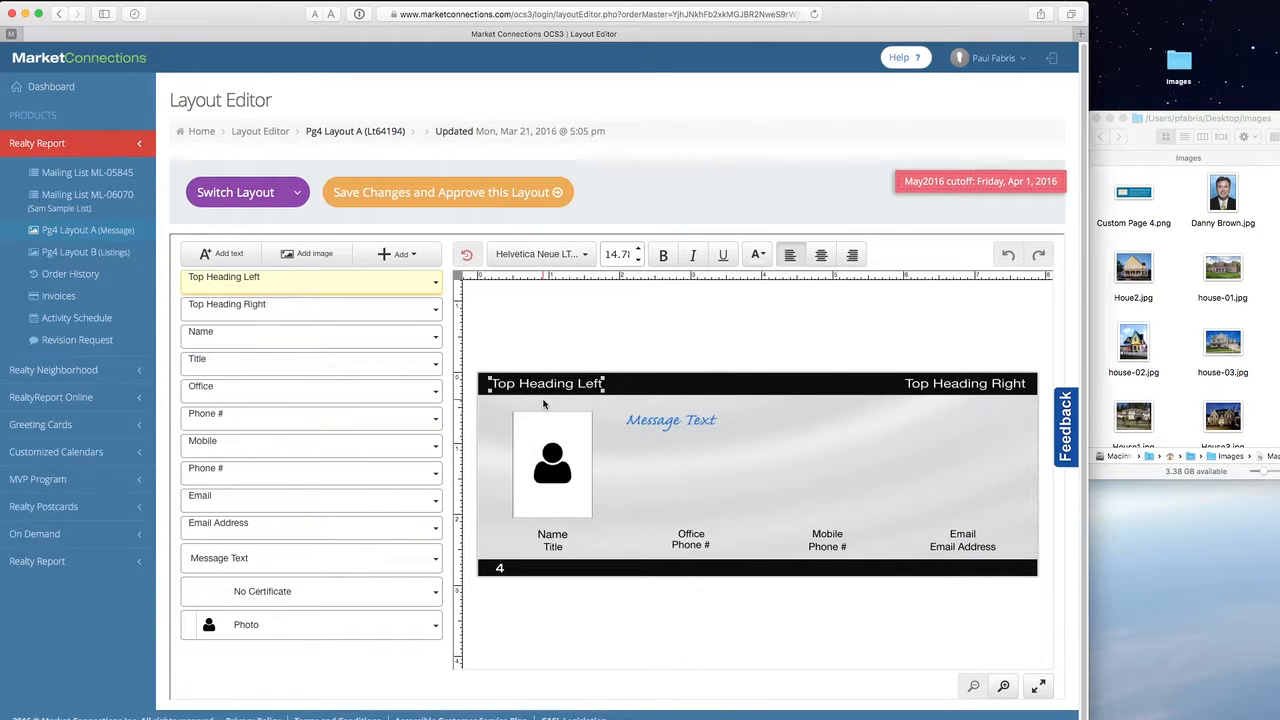
- Replace the left heading with 'Compliments of' and the agent's name, correcting the misspelling
triple_click(246, 277)
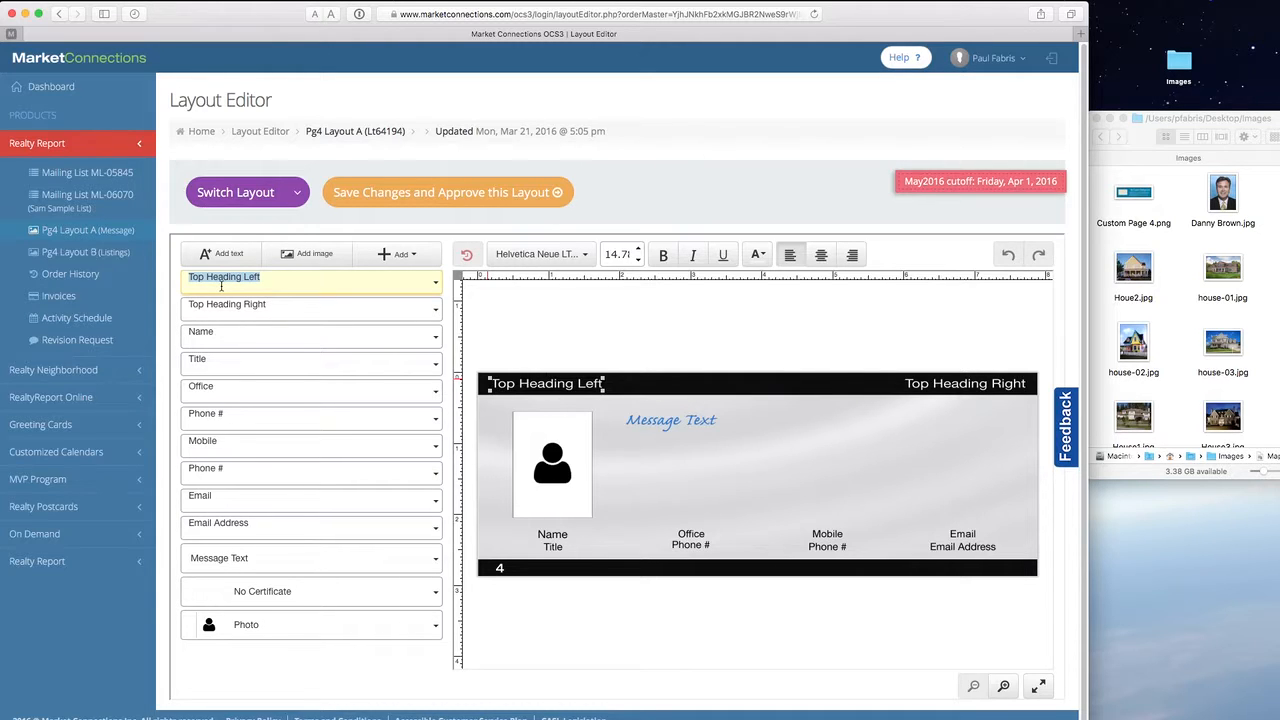
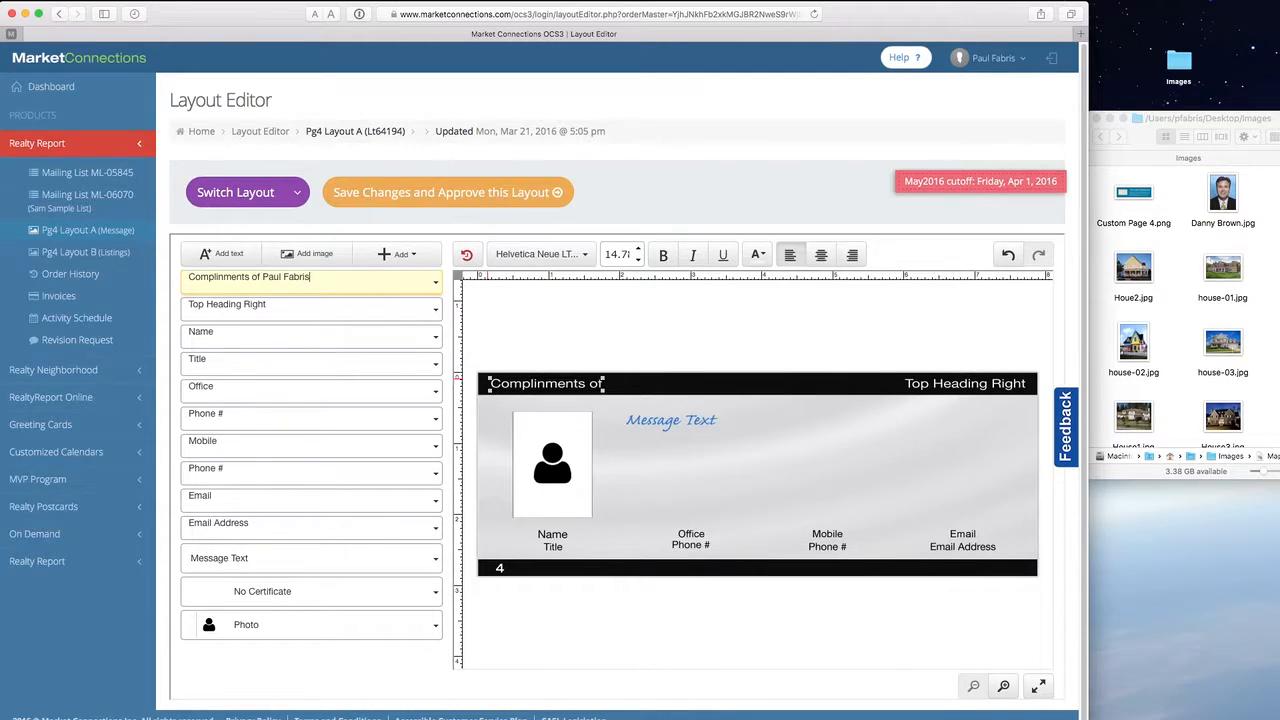
double_click(211, 276)
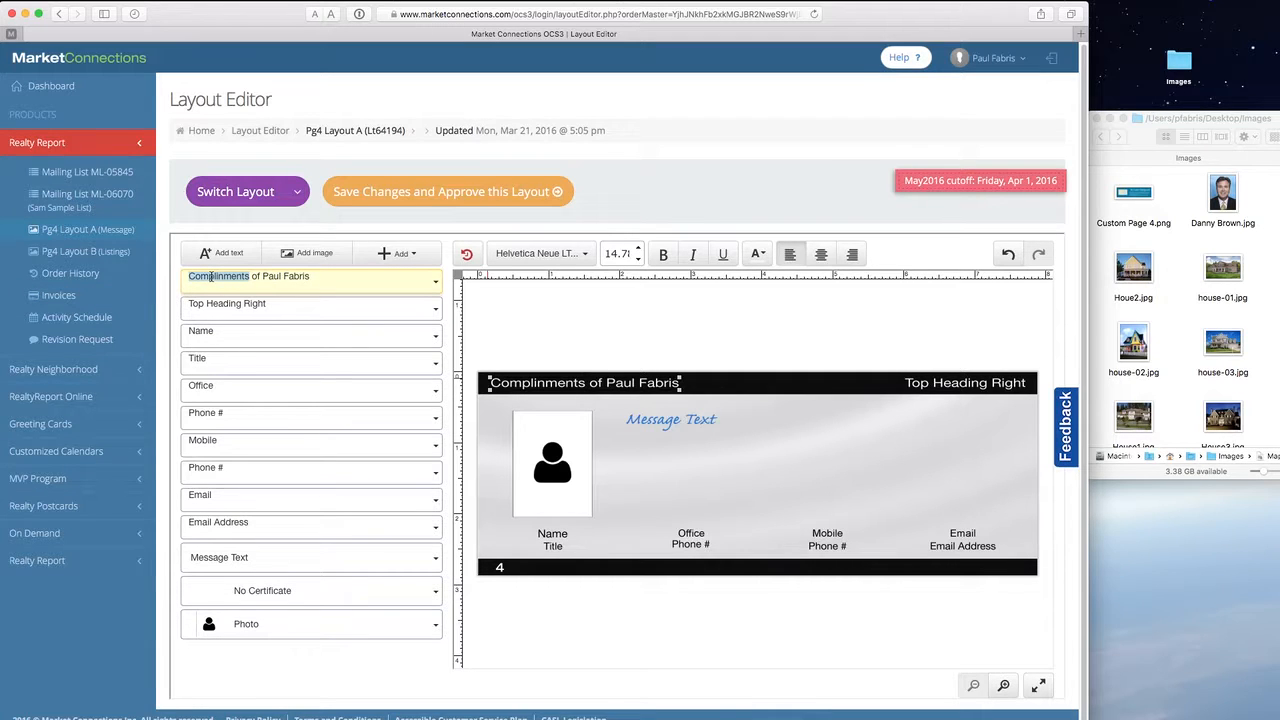
type("Compliments")
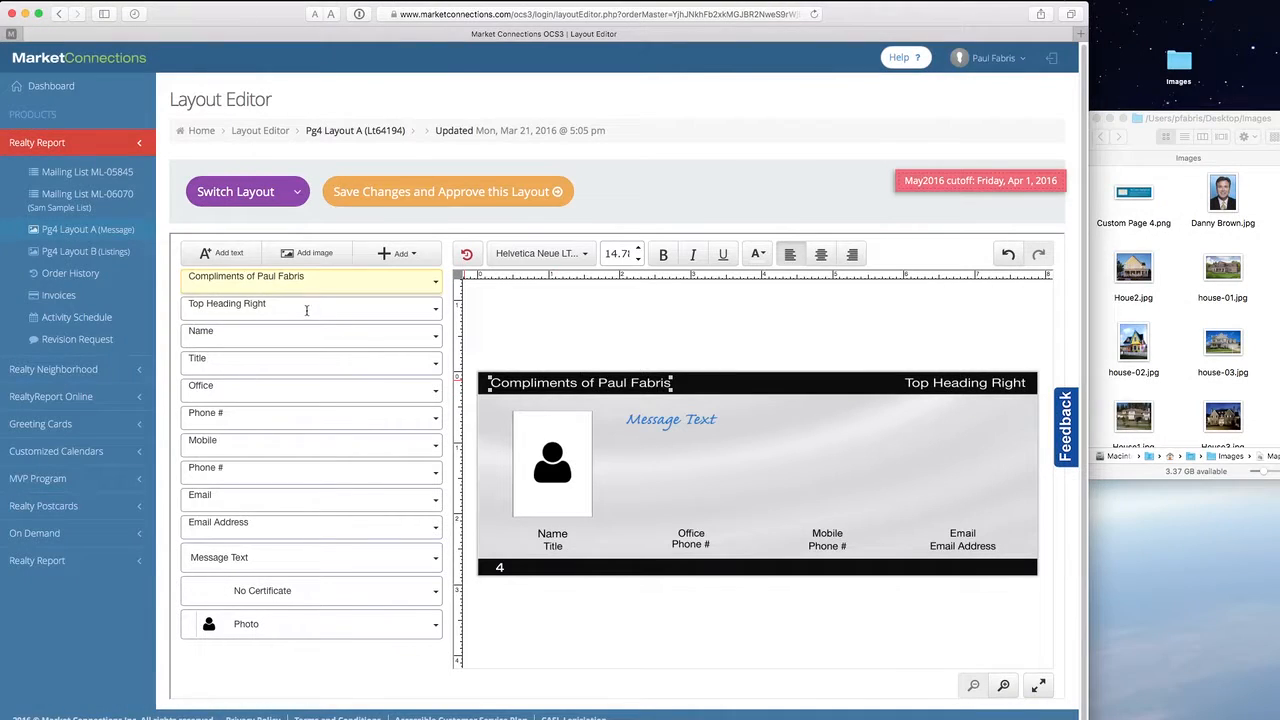
- Change the right heading to 'Market Connections Realty', fixing the typo at the end
left_click(307, 308)
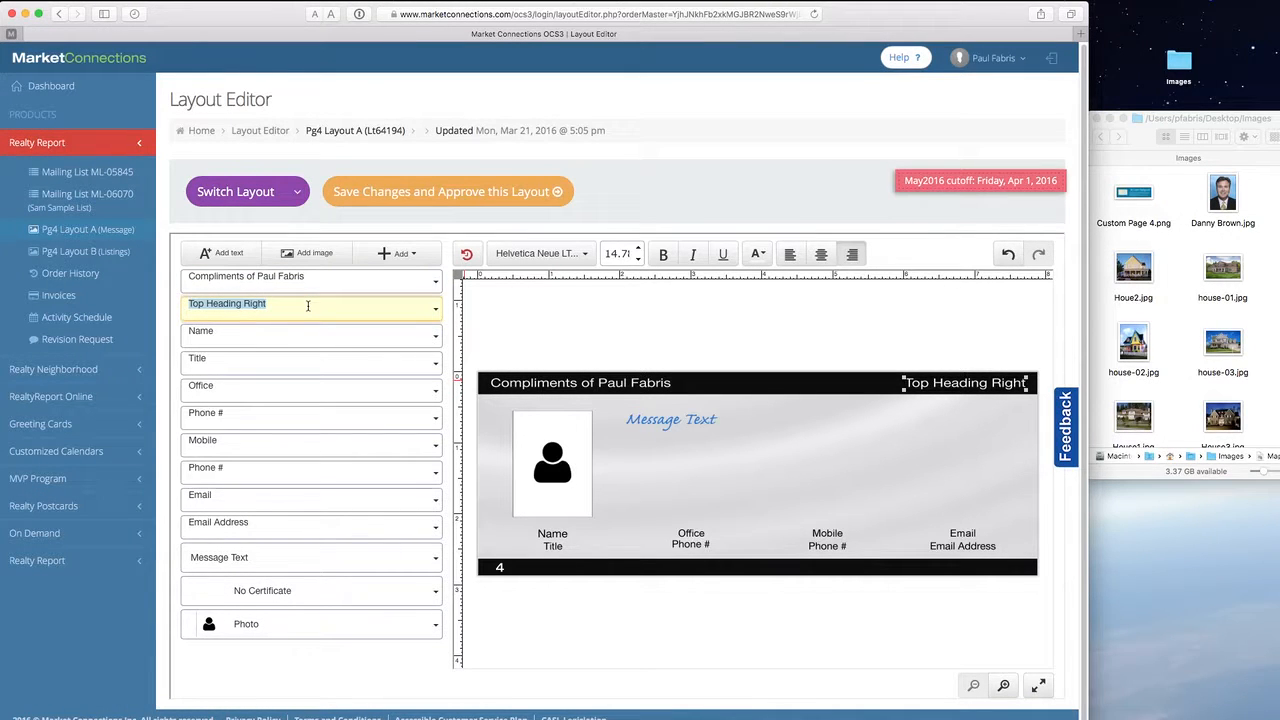
type("Market Connections R3eal")
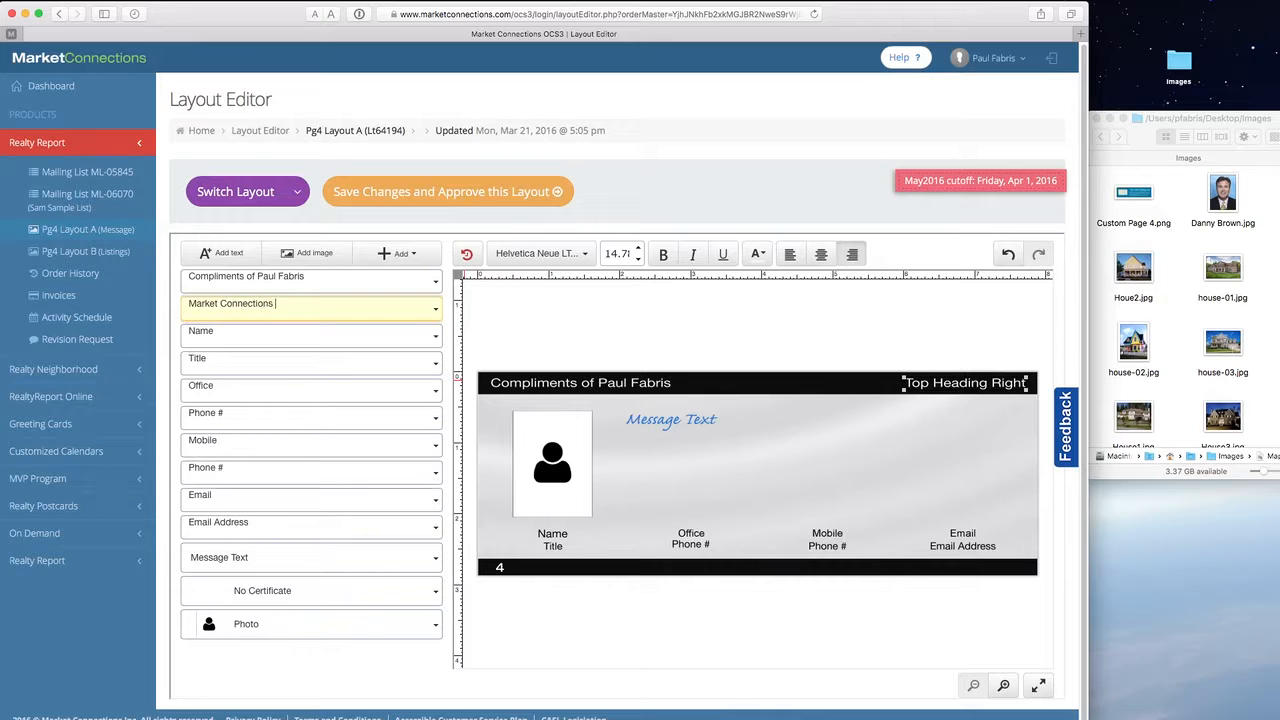
key("BackSpace")
key("BackSpace")
key("BackSpace")
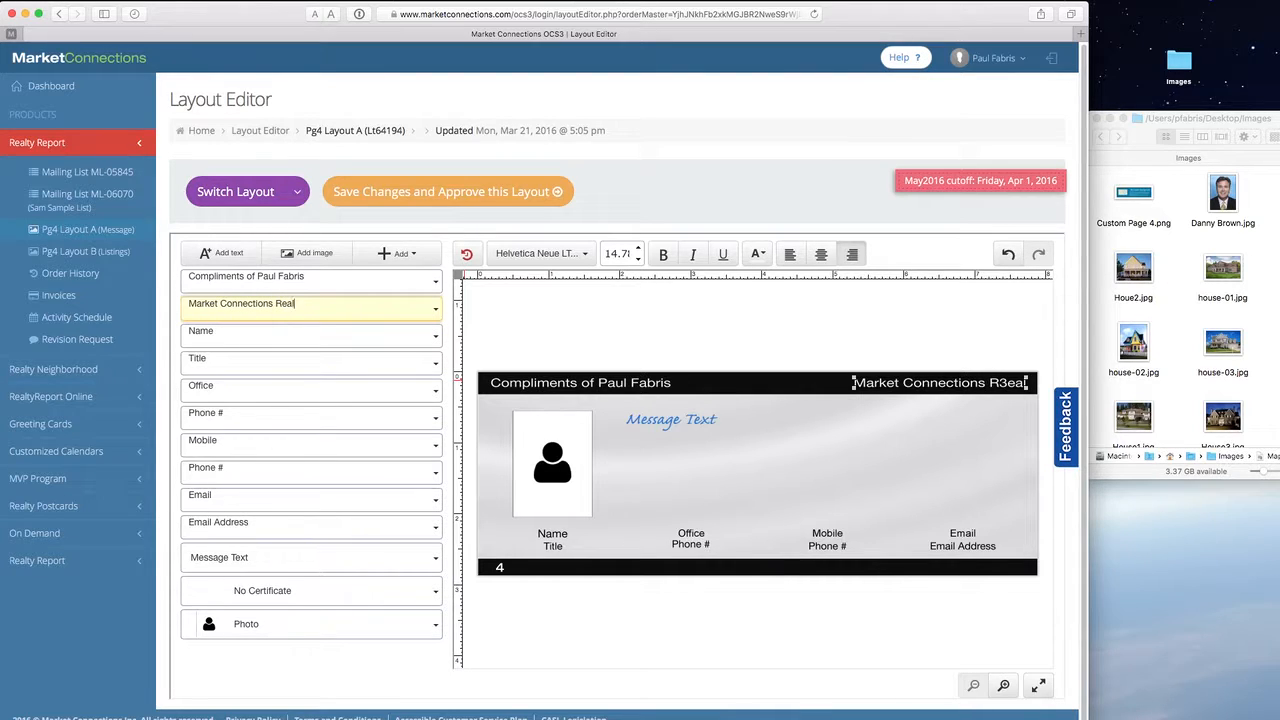
left_click(978, 399)
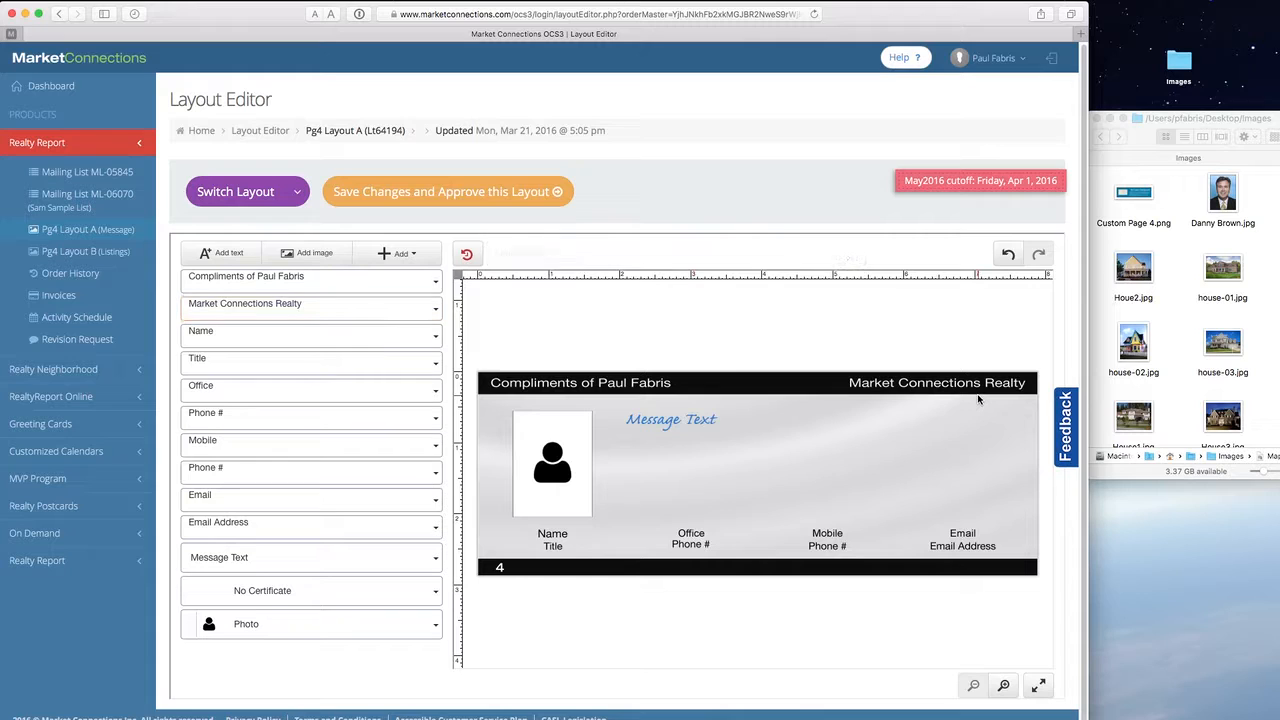
left_click(638, 390)
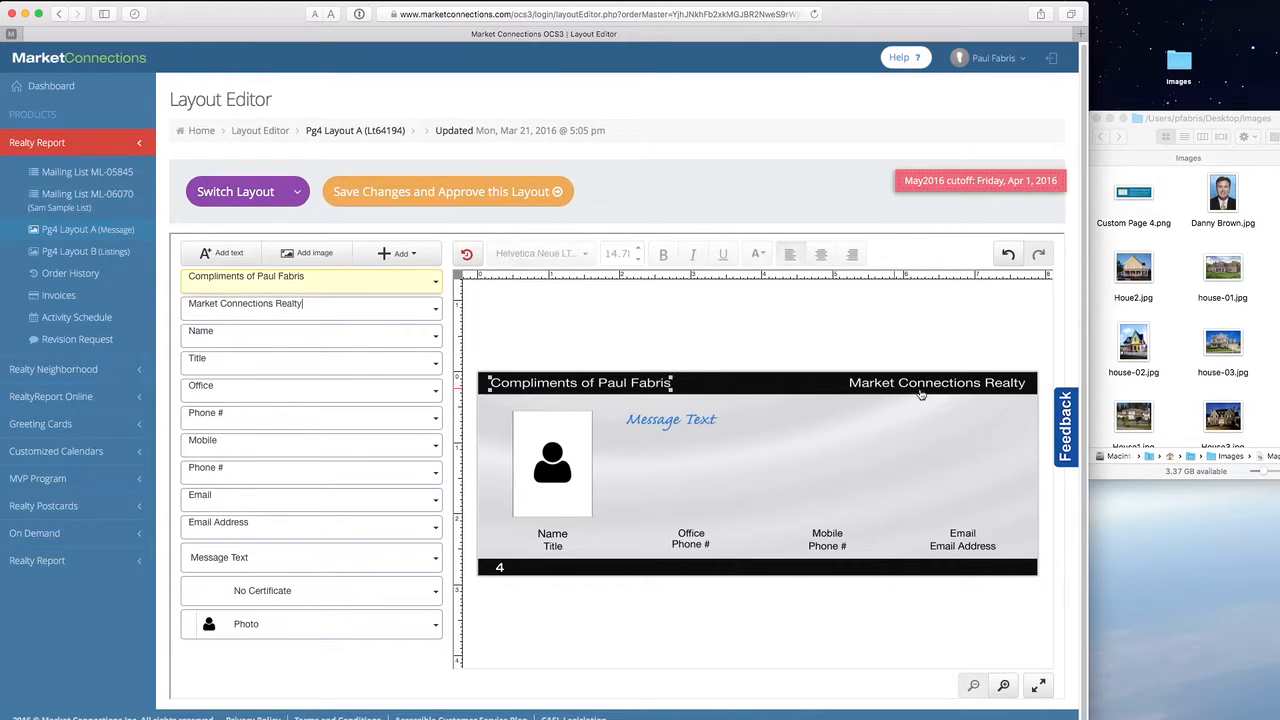
left_click(953, 385)
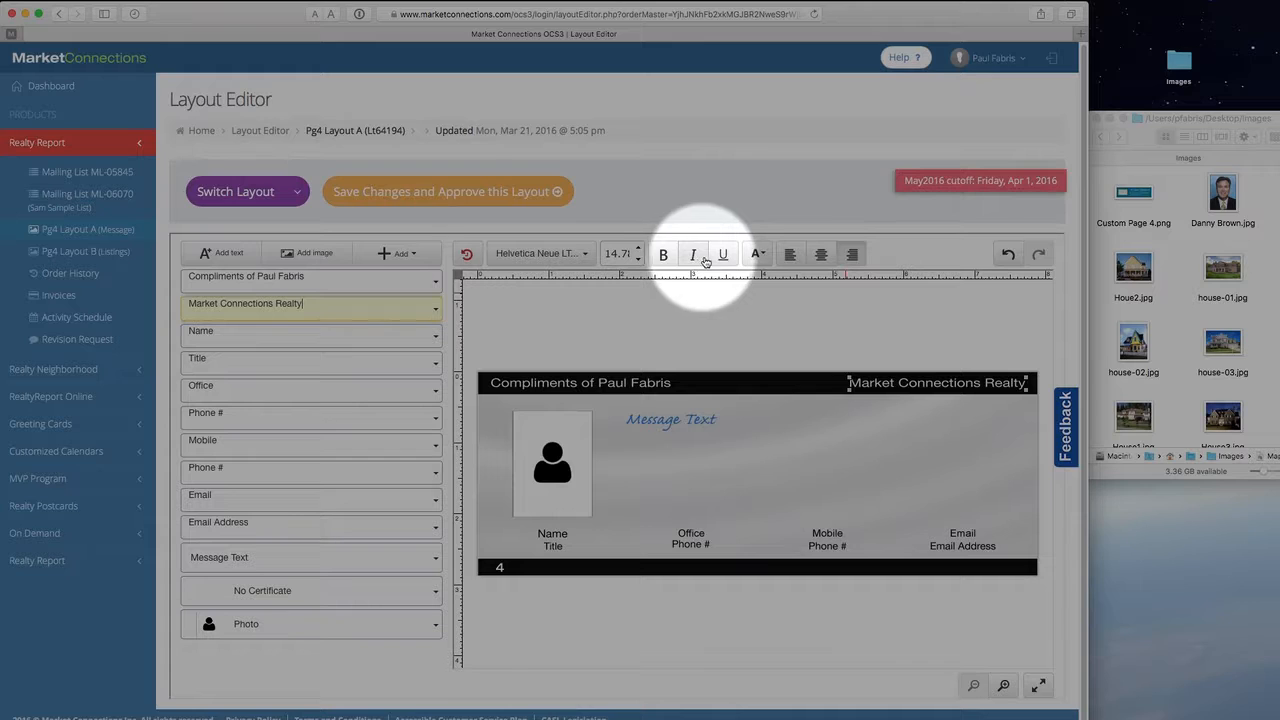
- Try yellow on the right heading, then undo it and keep 'Market Connections Realty' in the original colour
left_click(757, 256)
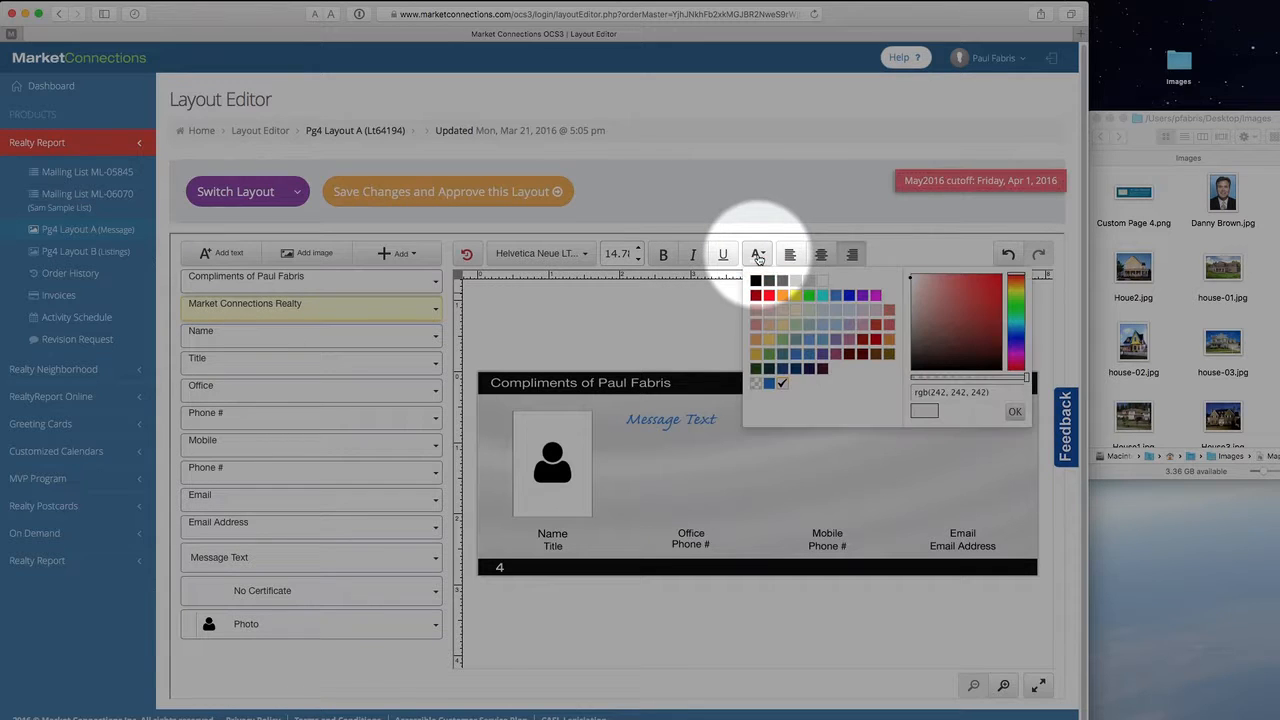
left_click(795, 296)
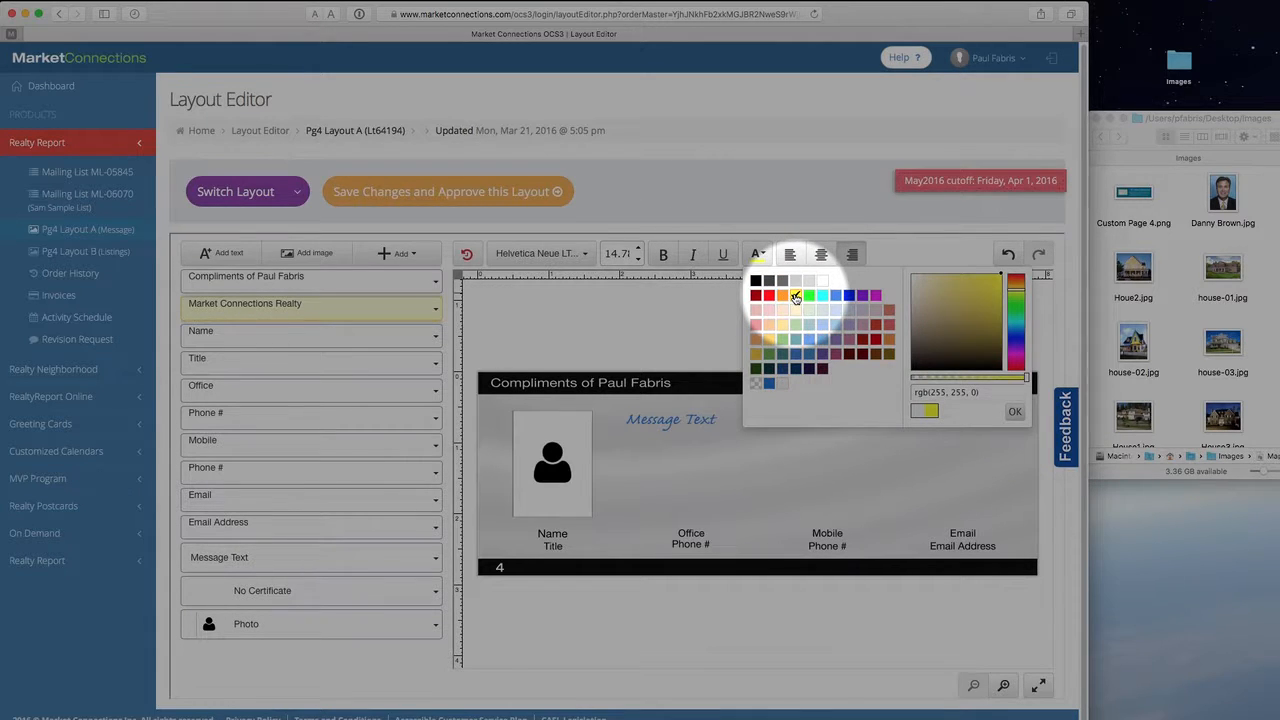
left_click(1014, 411)
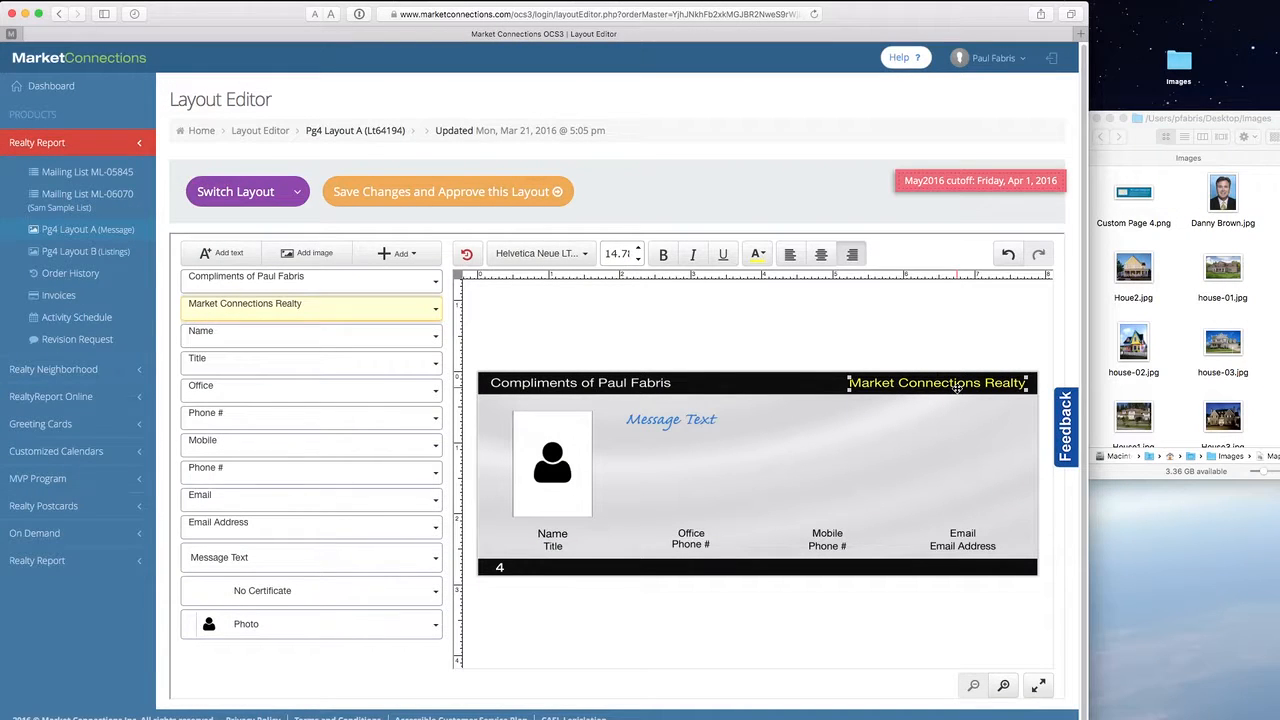
left_click(1014, 262)
left_click(1018, 265)
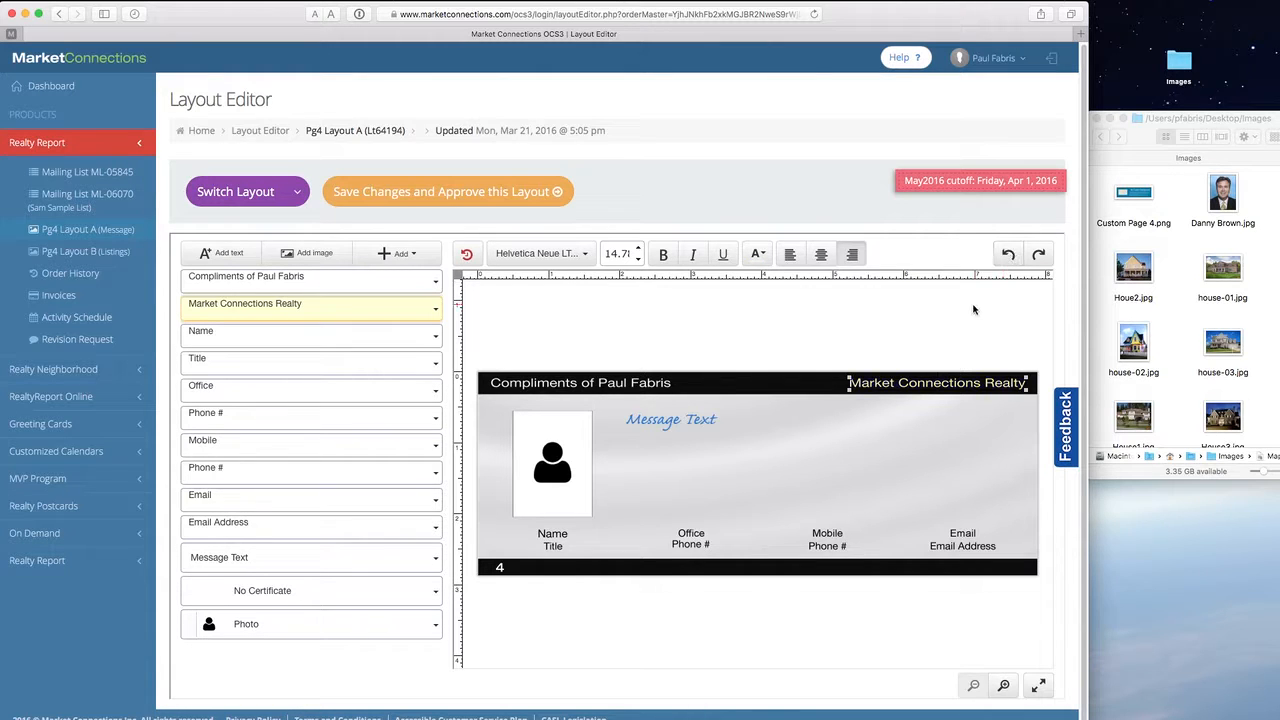
left_click(1009, 256)
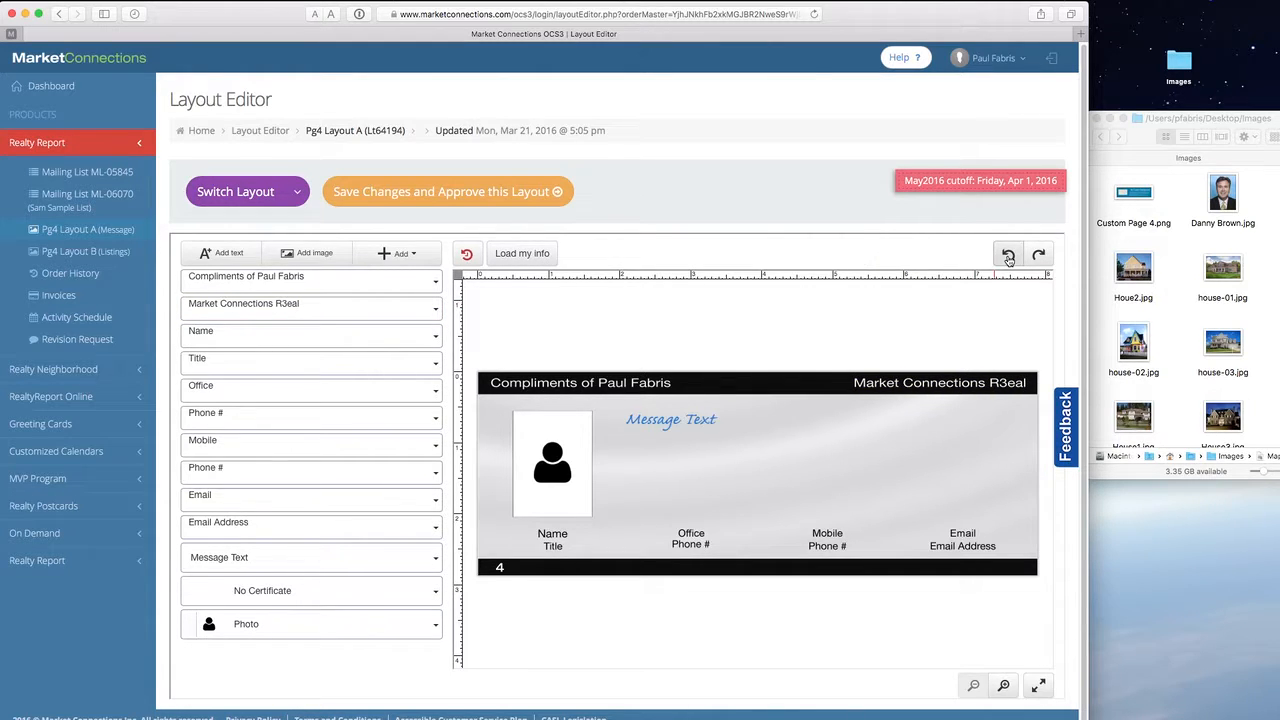
left_click(1038, 255)
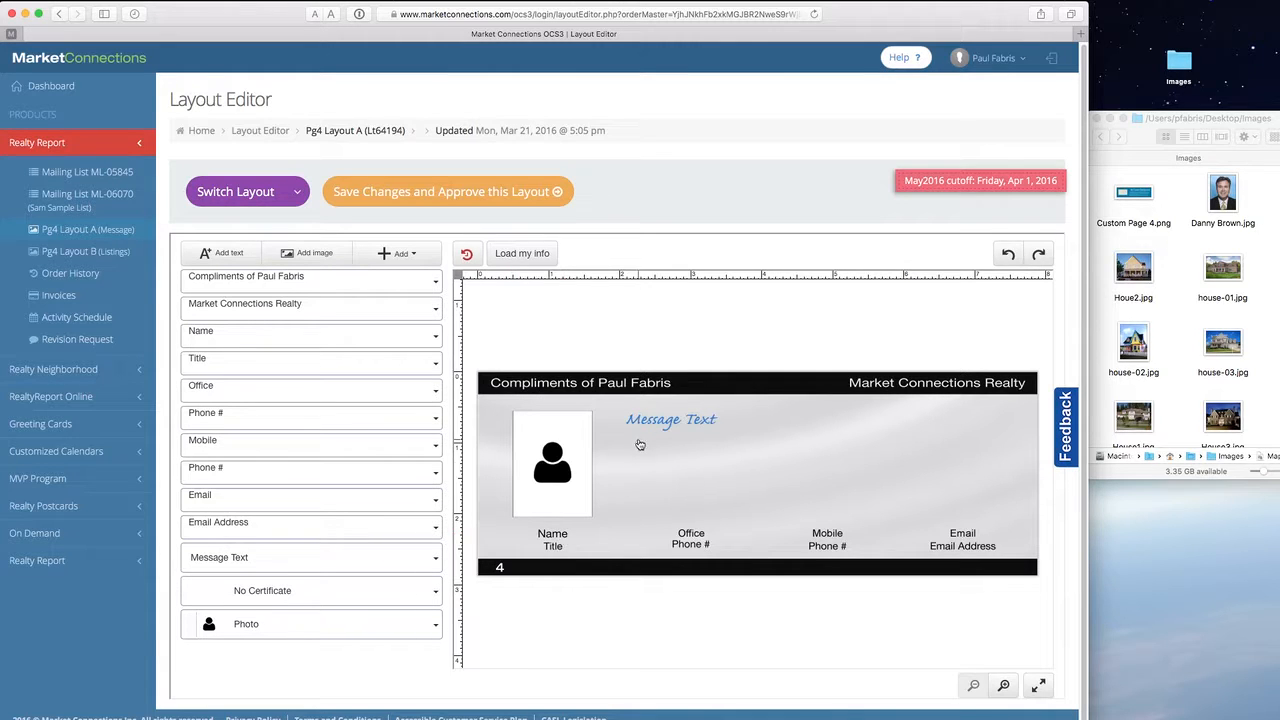
- Replace the Name placeholder under the photo with the agent's name
left_click(552, 537)
left_click(552, 535)
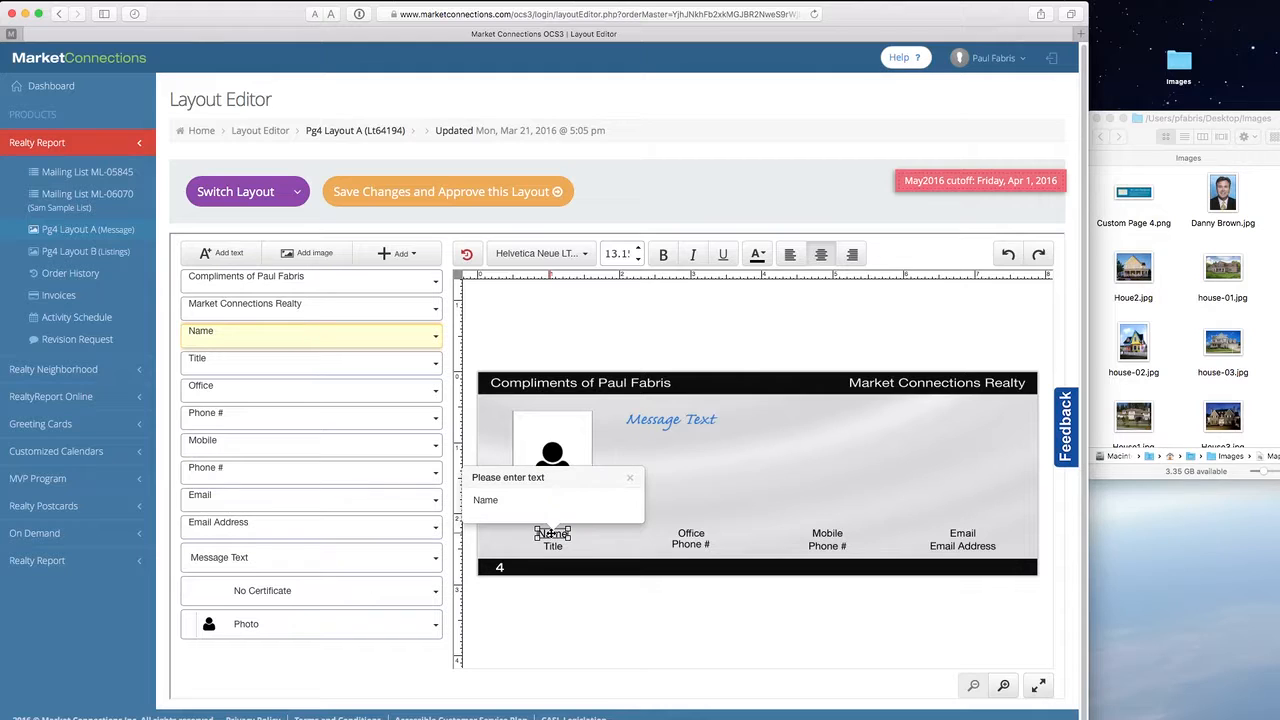
left_click_drag(508, 499, 401, 494)
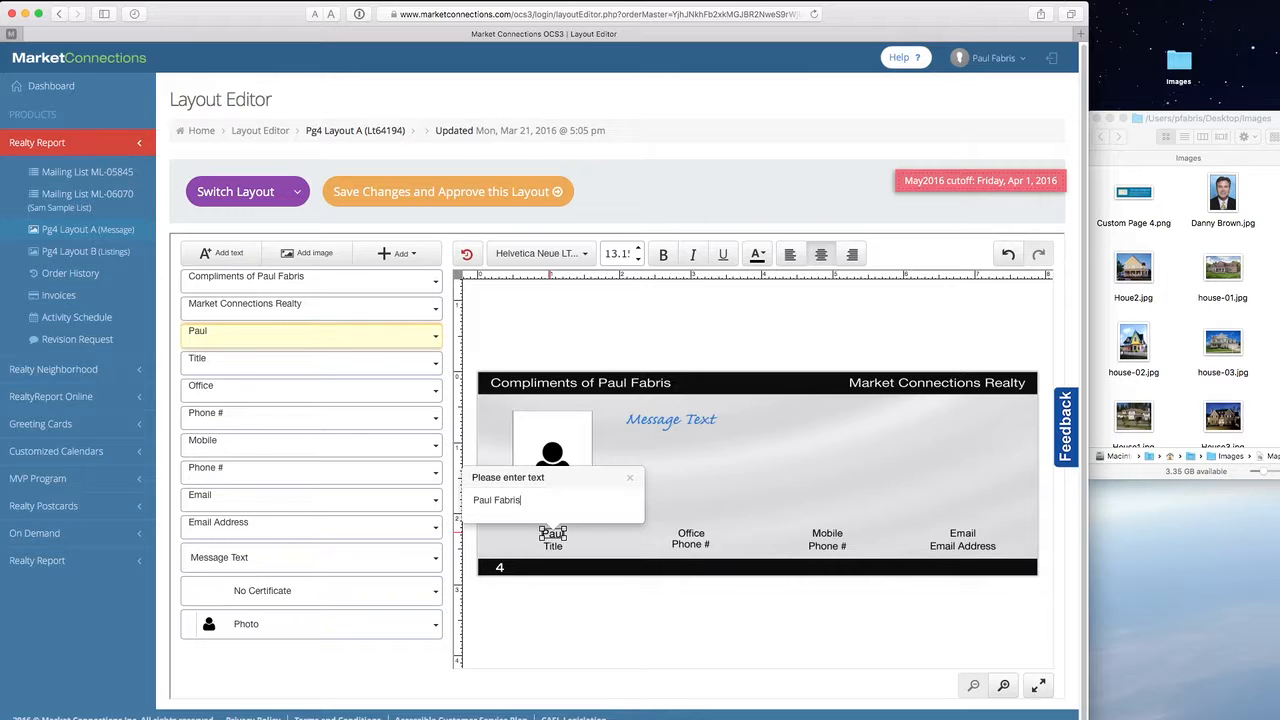
left_click(553, 544)
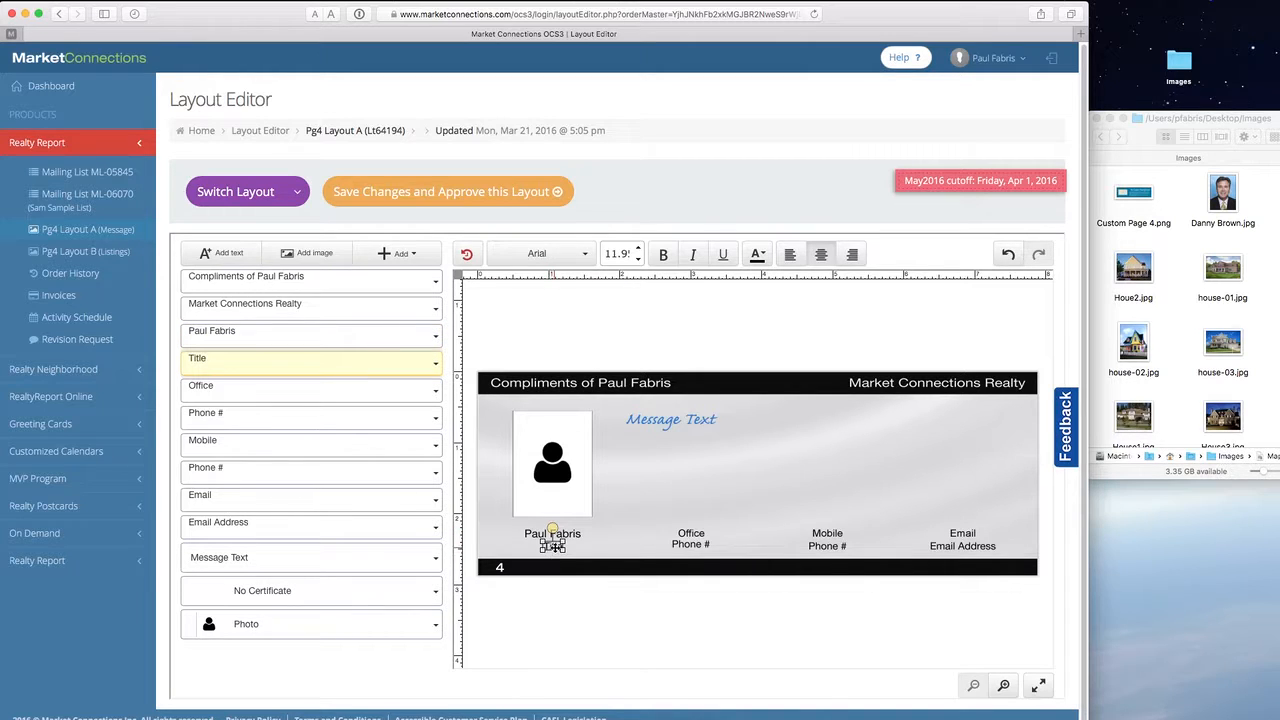
- Set the title line under the name to 'IT Manager'
double_click(553, 544)
left_click_drag(520, 512, 389, 511)
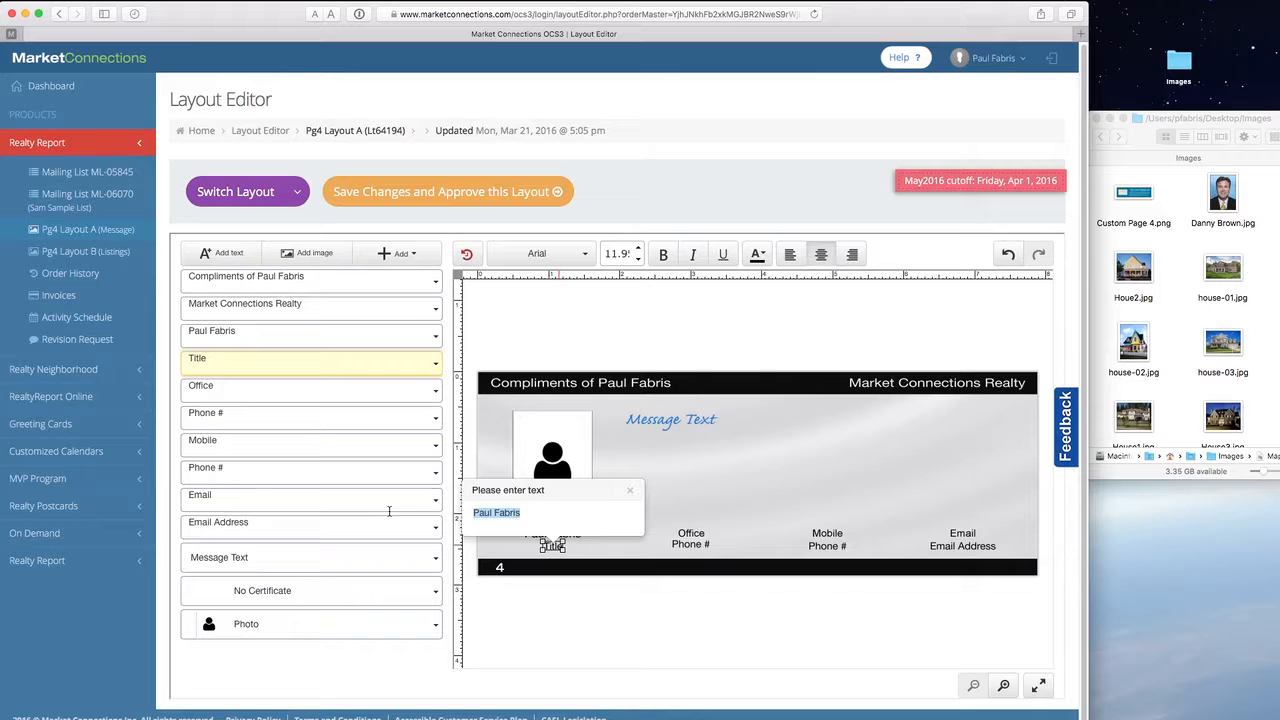
type("IT Manager")
left_click(630, 490)
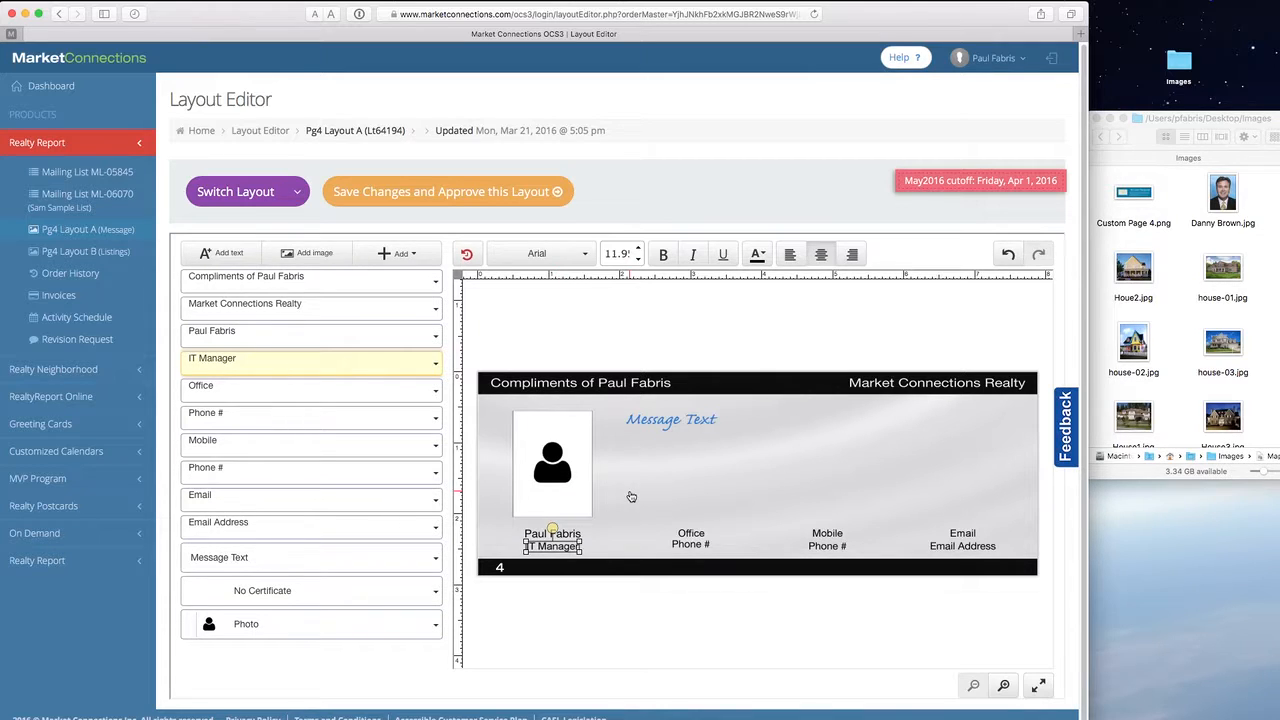
left_click(625, 594)
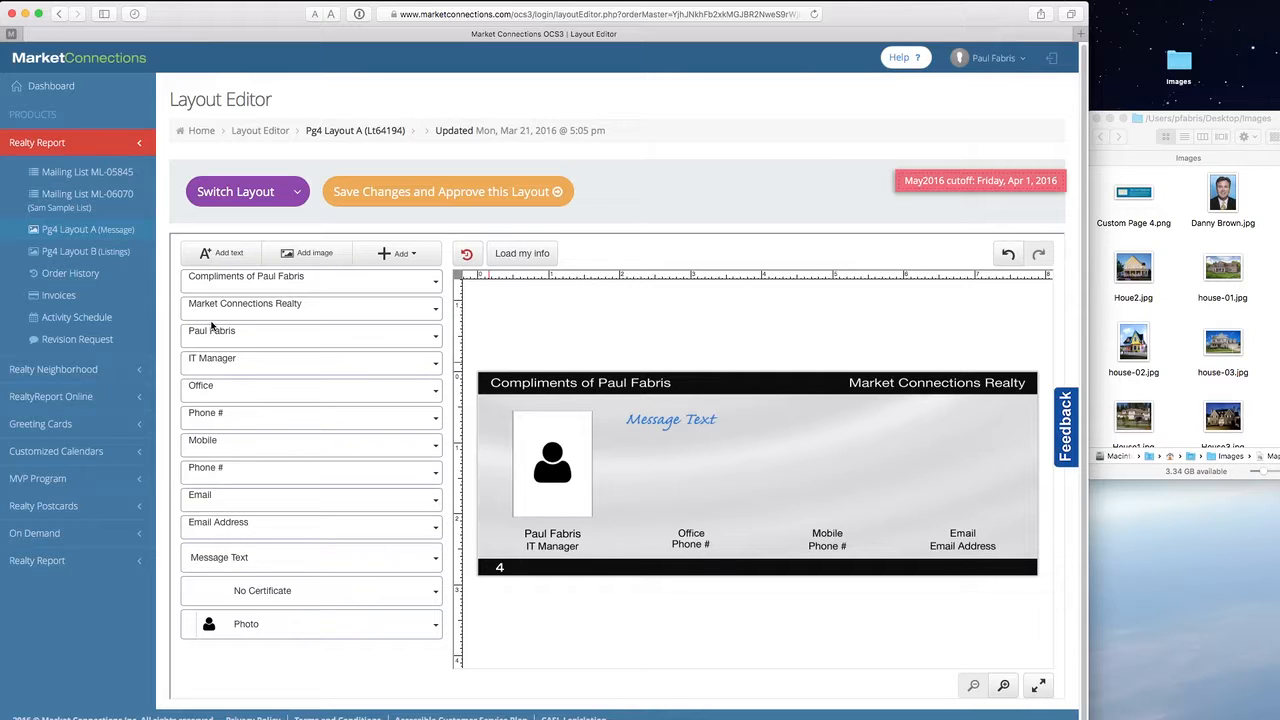
- Upload the headshot from the Images folder into the photo frame's image gallery
left_click(560, 481)
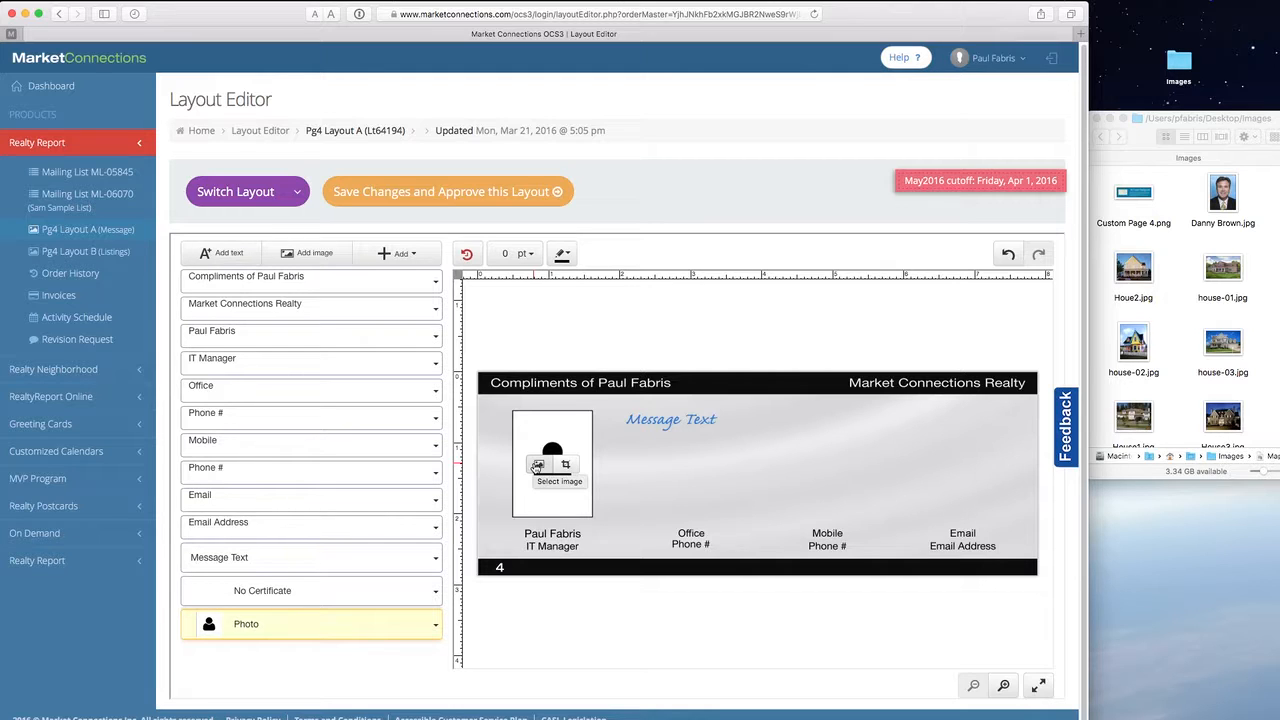
left_click(538, 466)
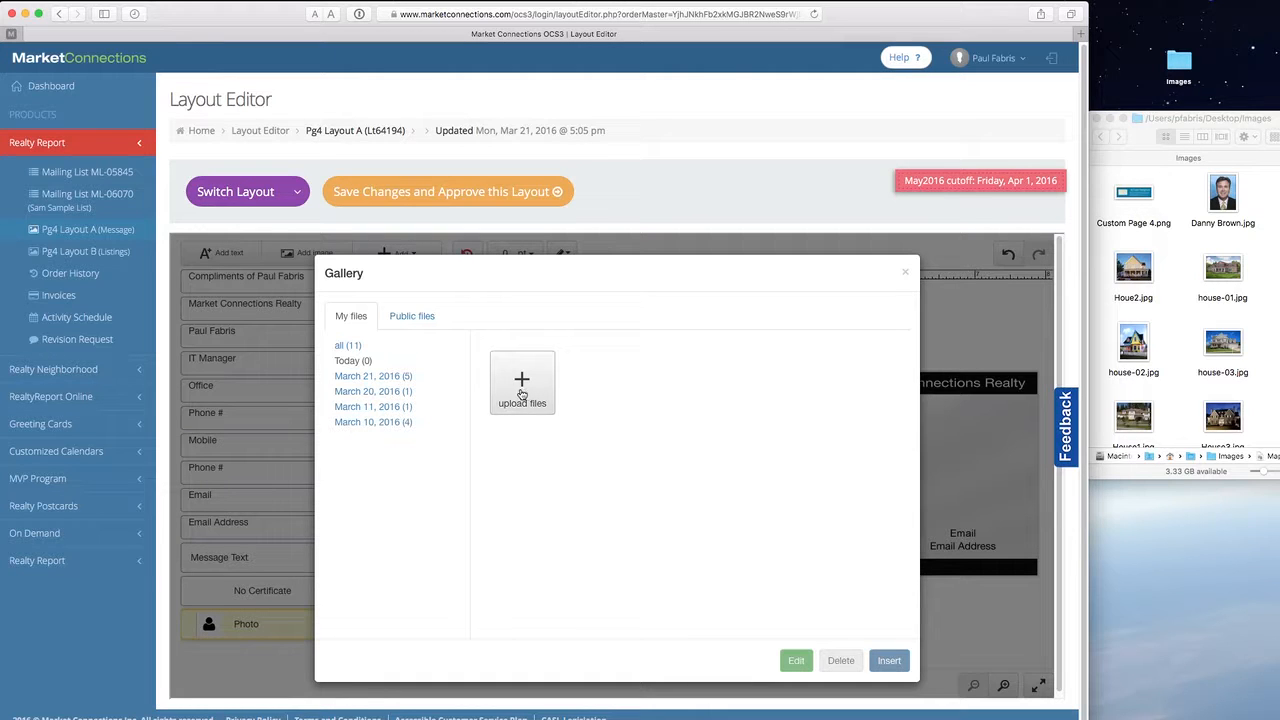
left_click(522, 386)
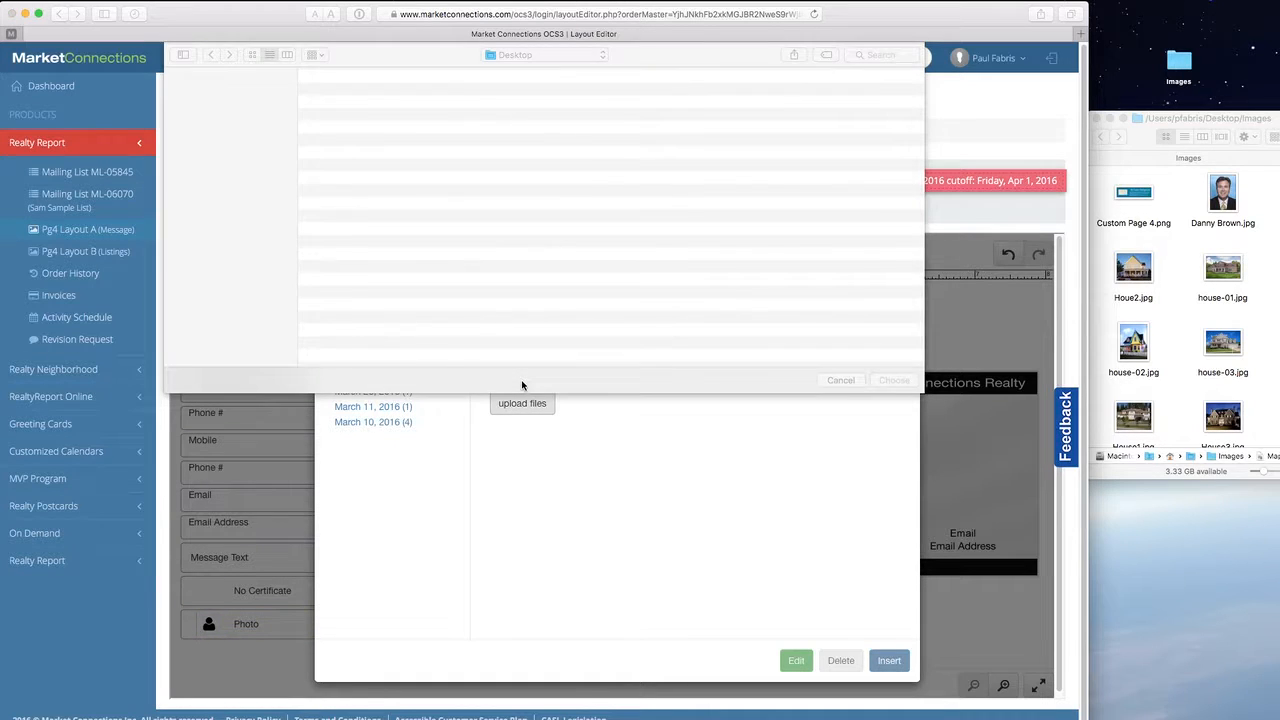
double_click(372, 92)
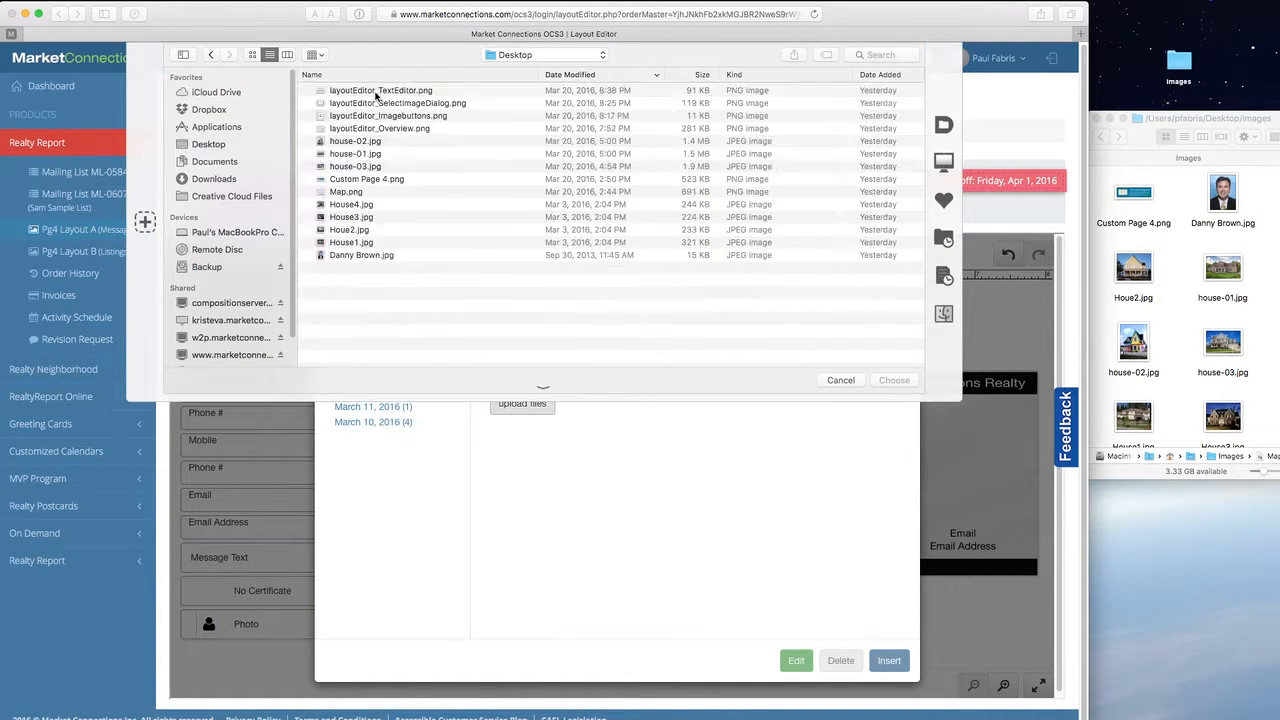
left_click(376, 208)
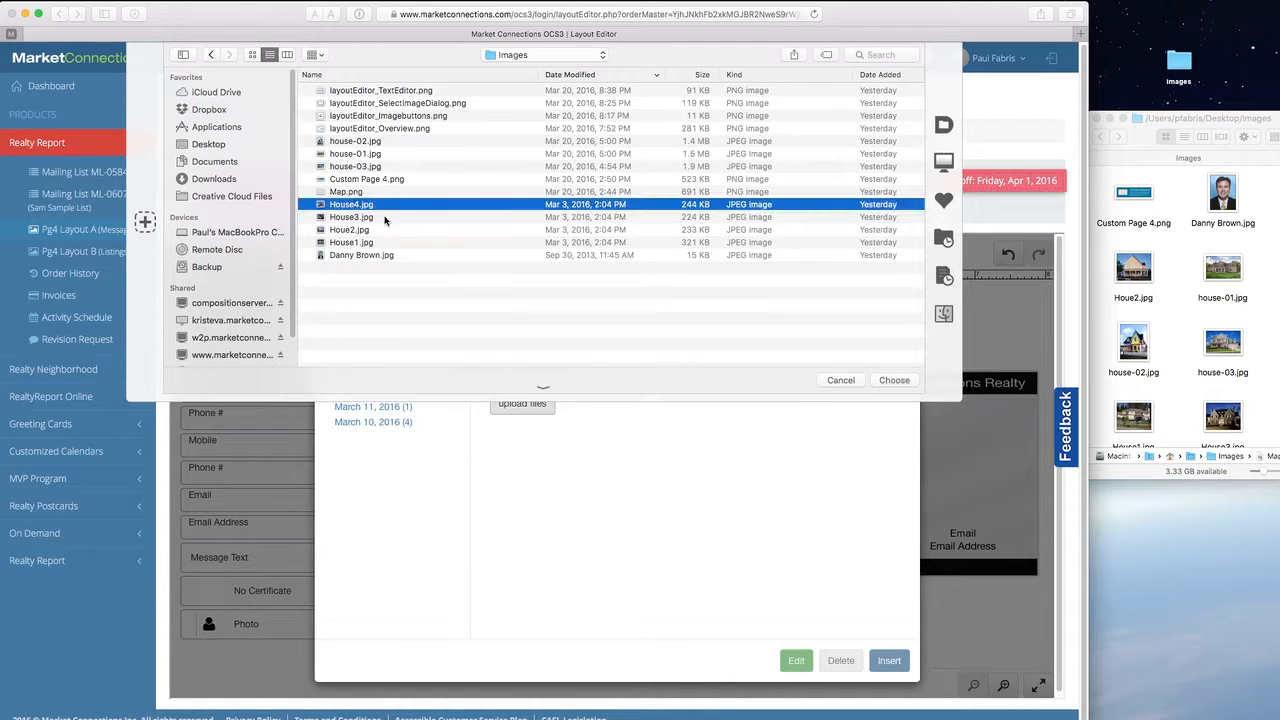
left_click(378, 256)
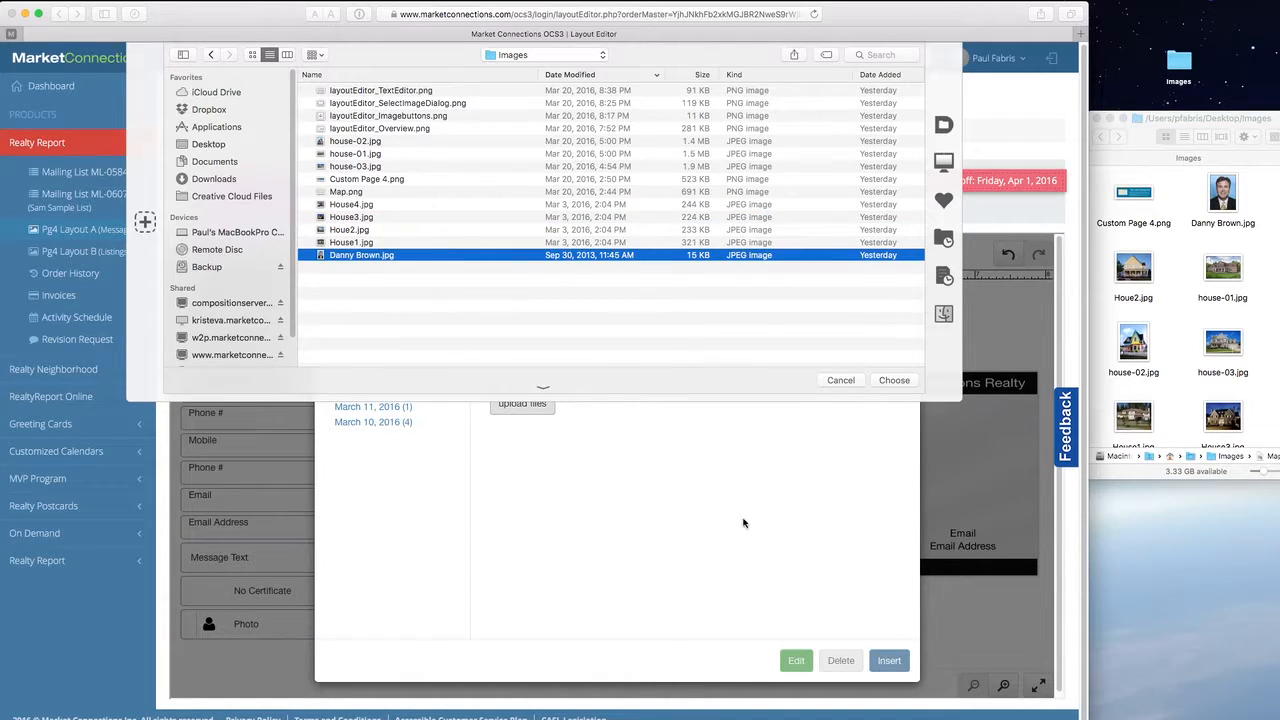
left_click(894, 381)
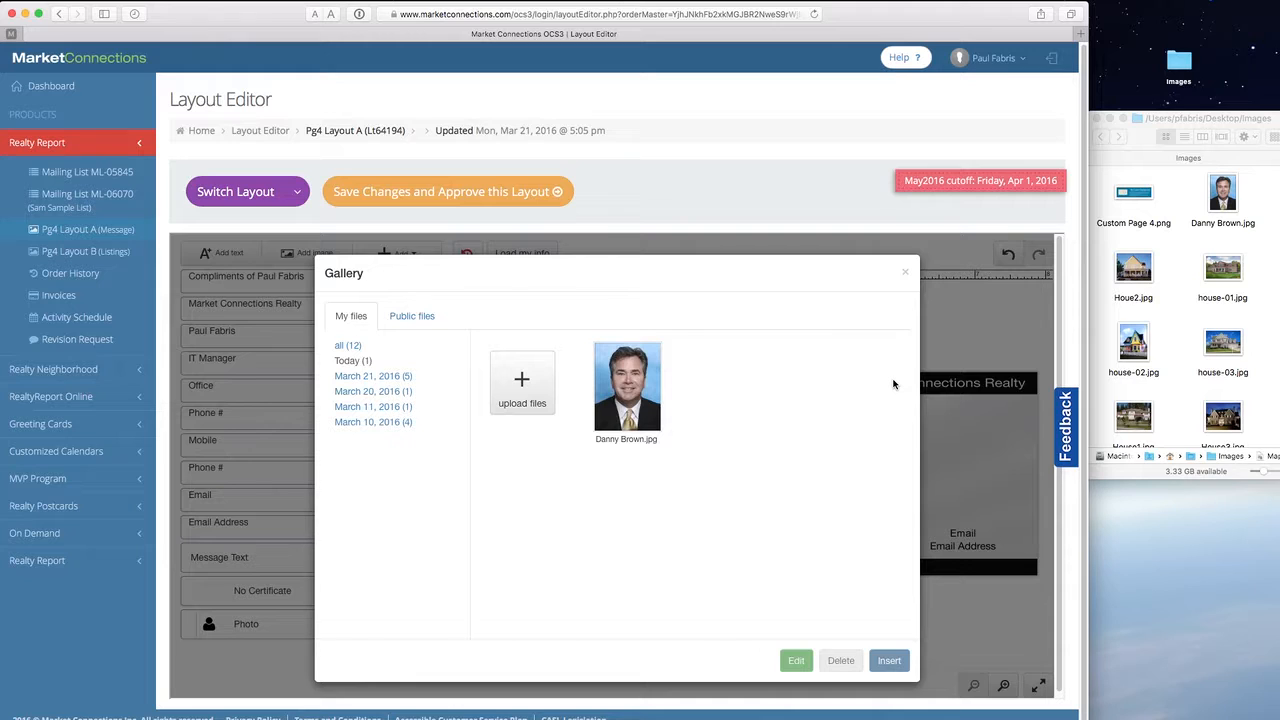
- Add the four house images to the gallery and insert the headshot into the photo frame
left_click(1192, 300)
left_click_drag(1104, 270, 1240, 376)
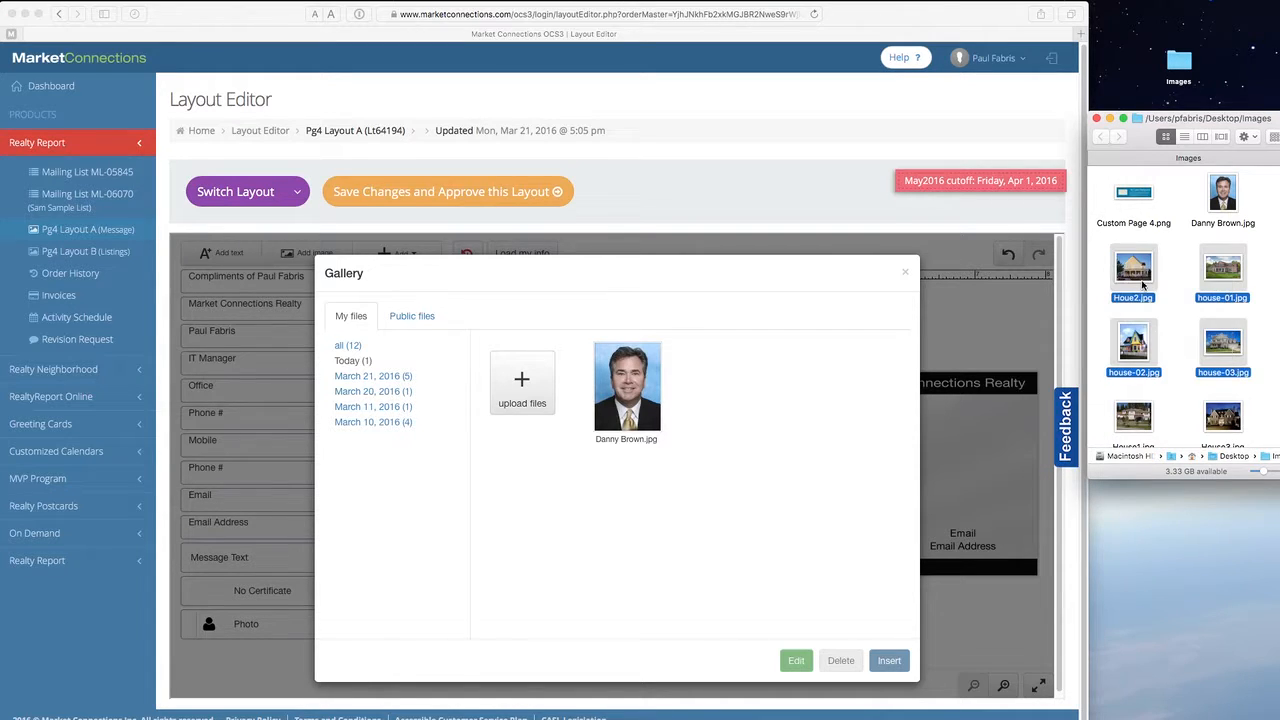
left_click_drag(1133, 275, 525, 387)
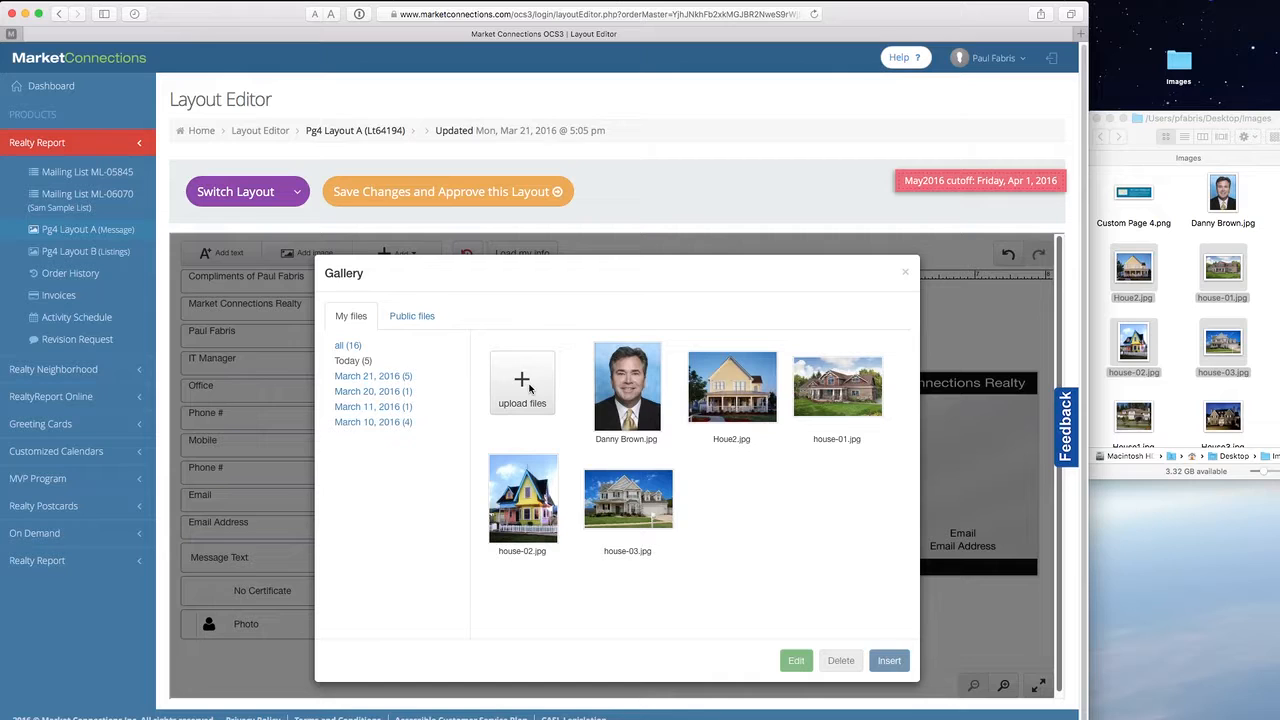
left_click(895, 663)
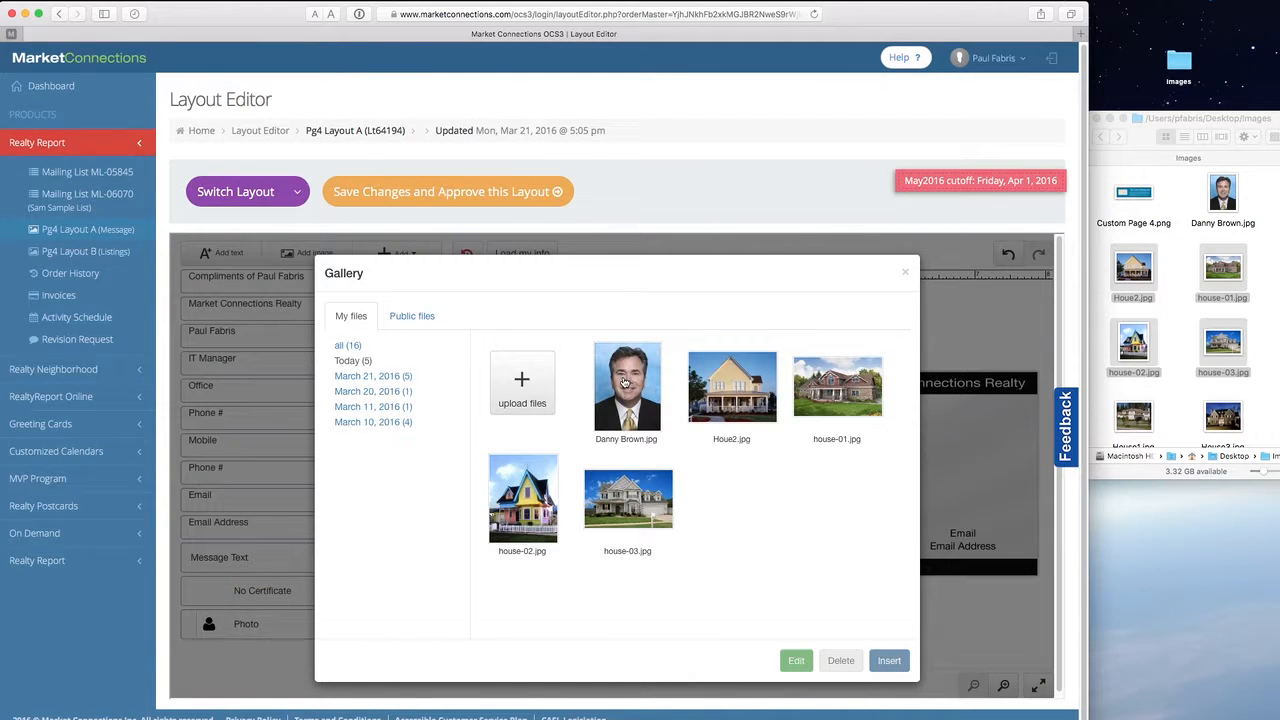
left_click(625, 383)
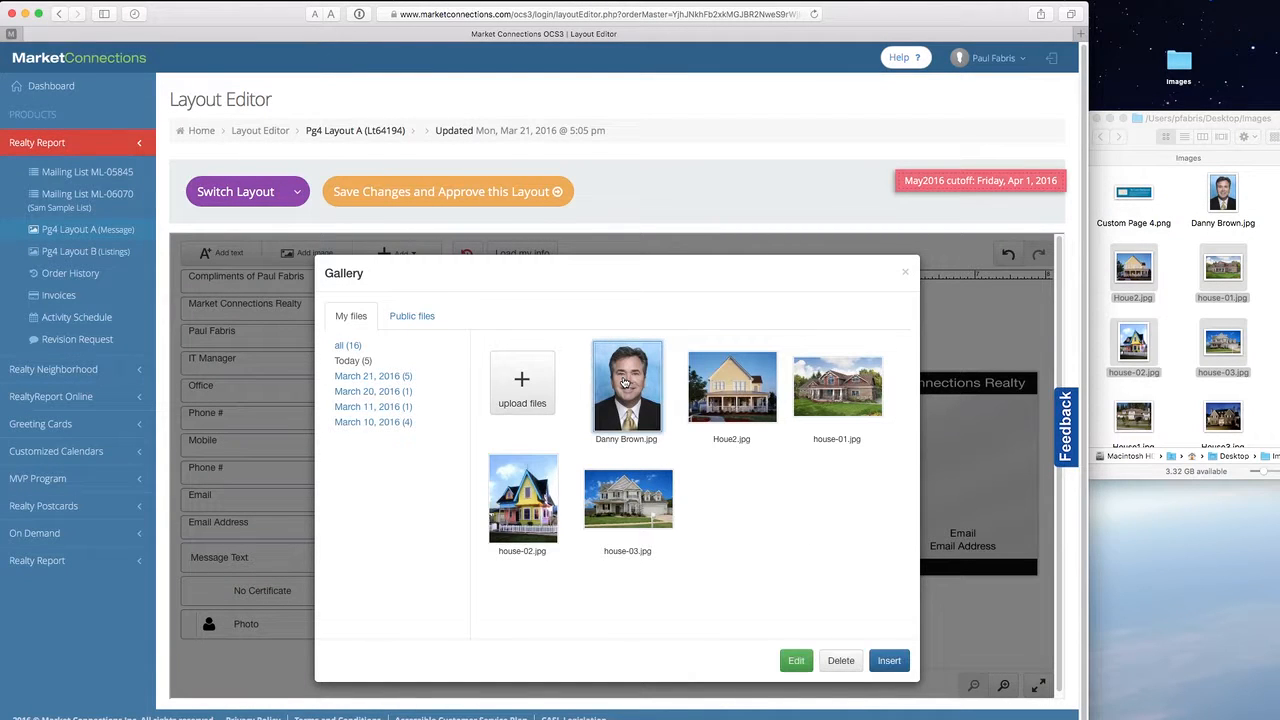
left_click(889, 661)
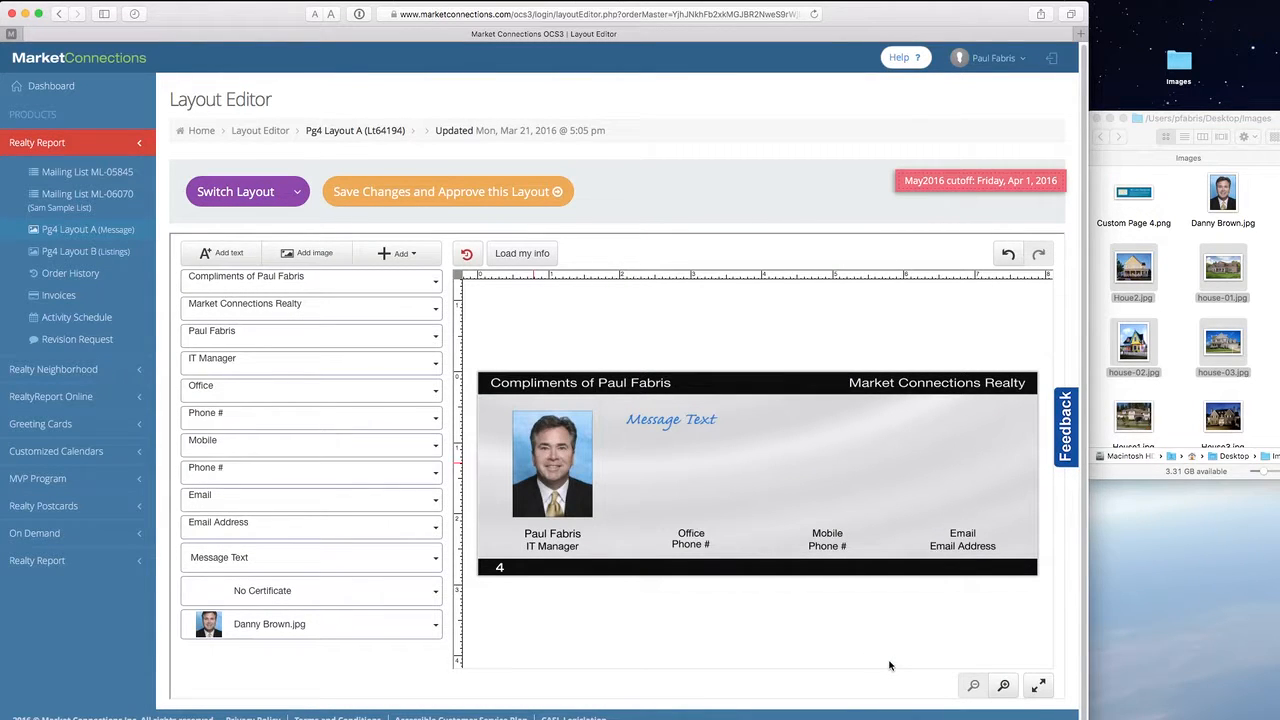
- Crop the headshot, enlarging the crop area and shifting the photo up to uncover the name
left_click(562, 503)
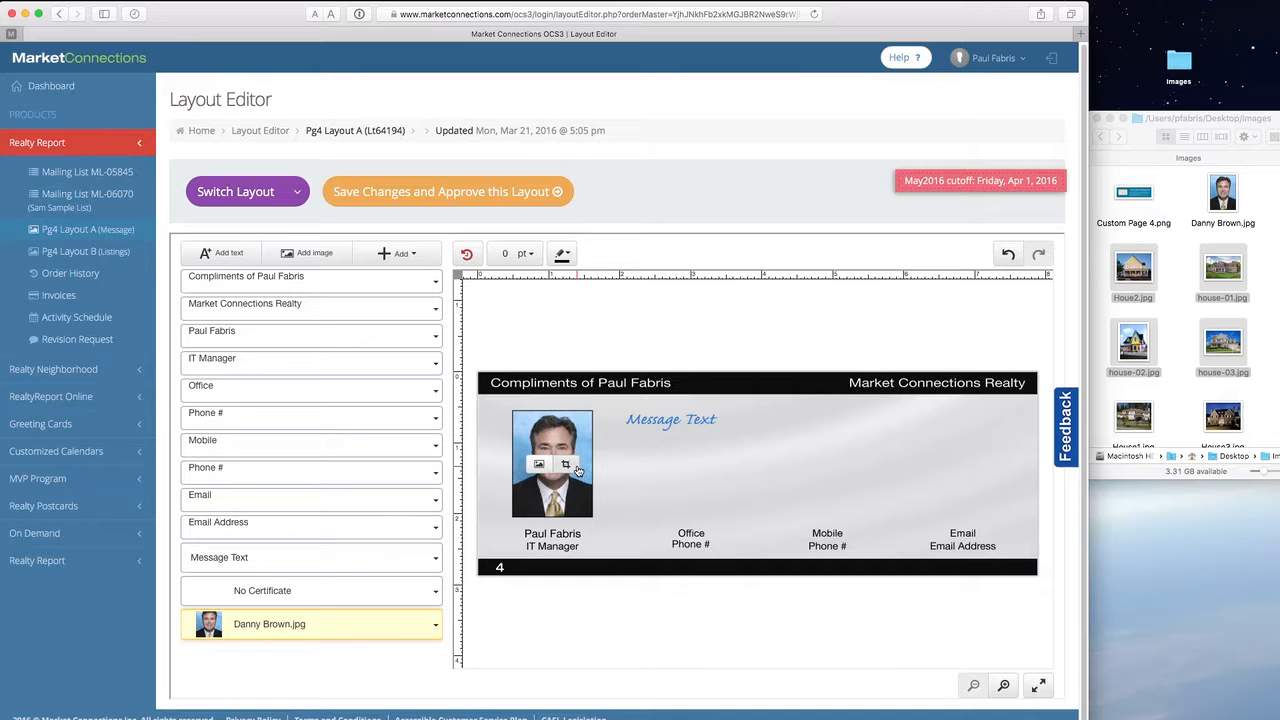
left_click(569, 467)
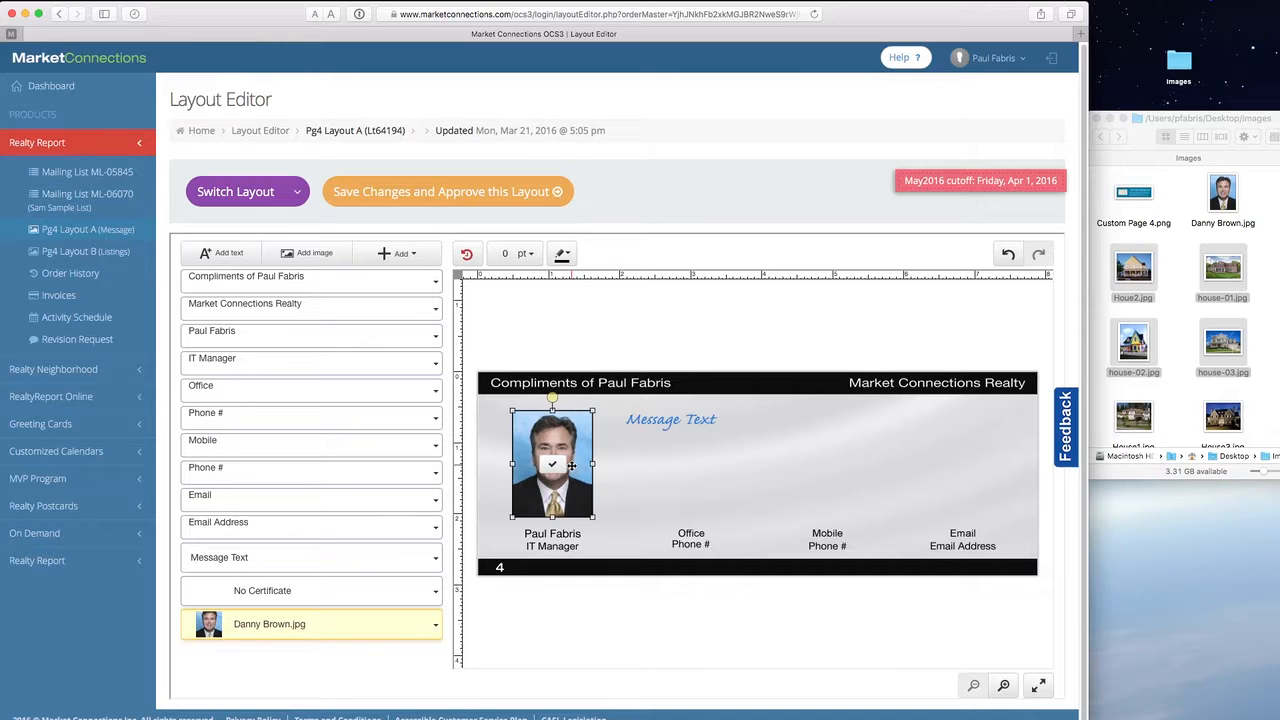
left_click_drag(510, 517, 497, 536)
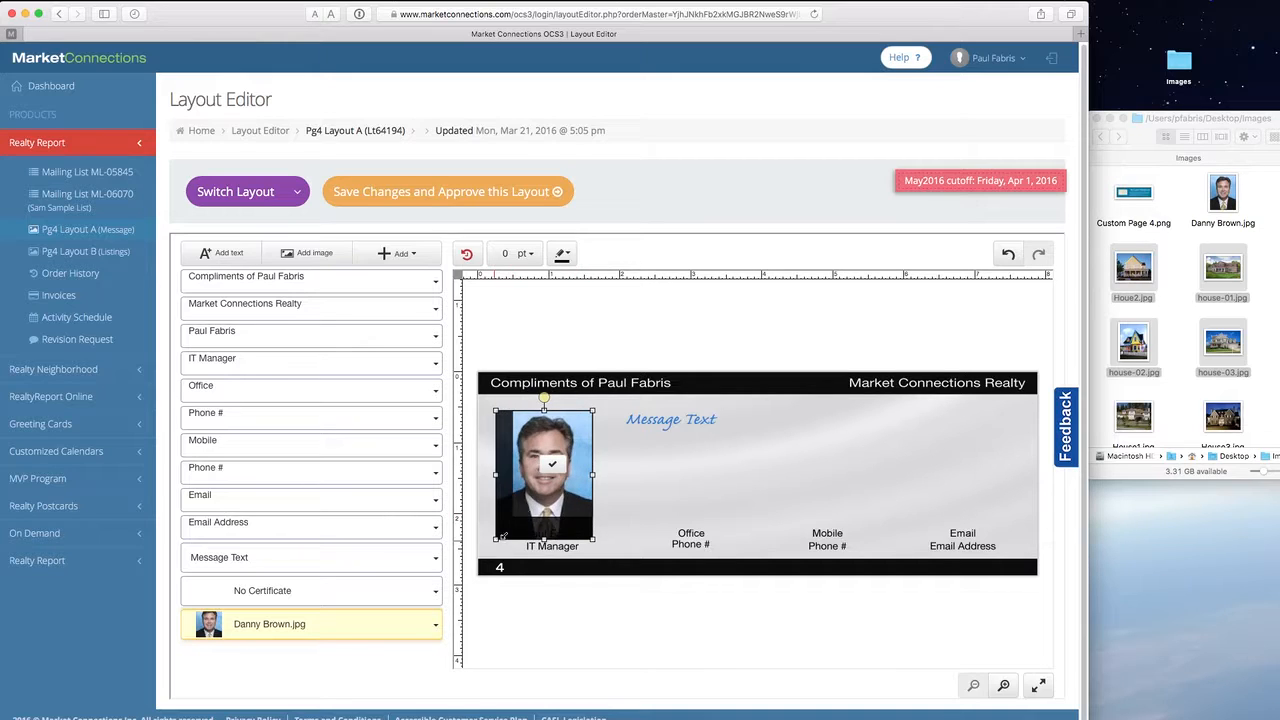
left_click_drag(541, 492, 544, 483)
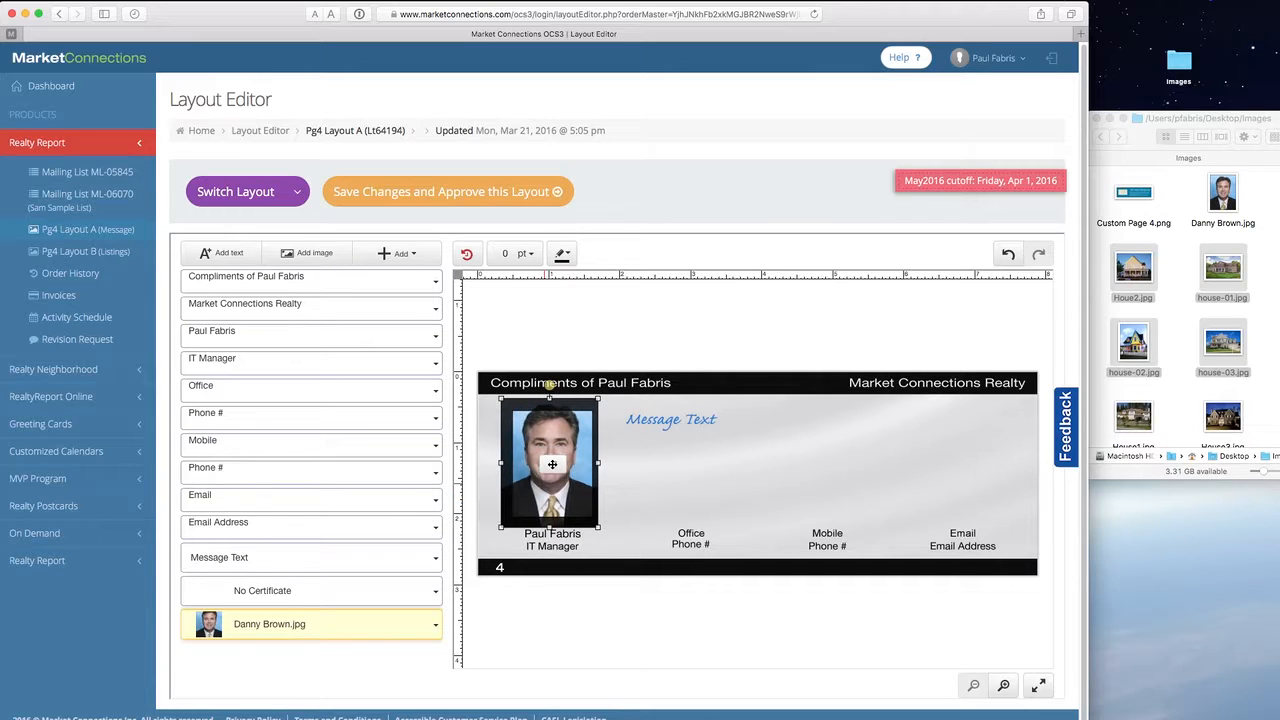
left_click(553, 467)
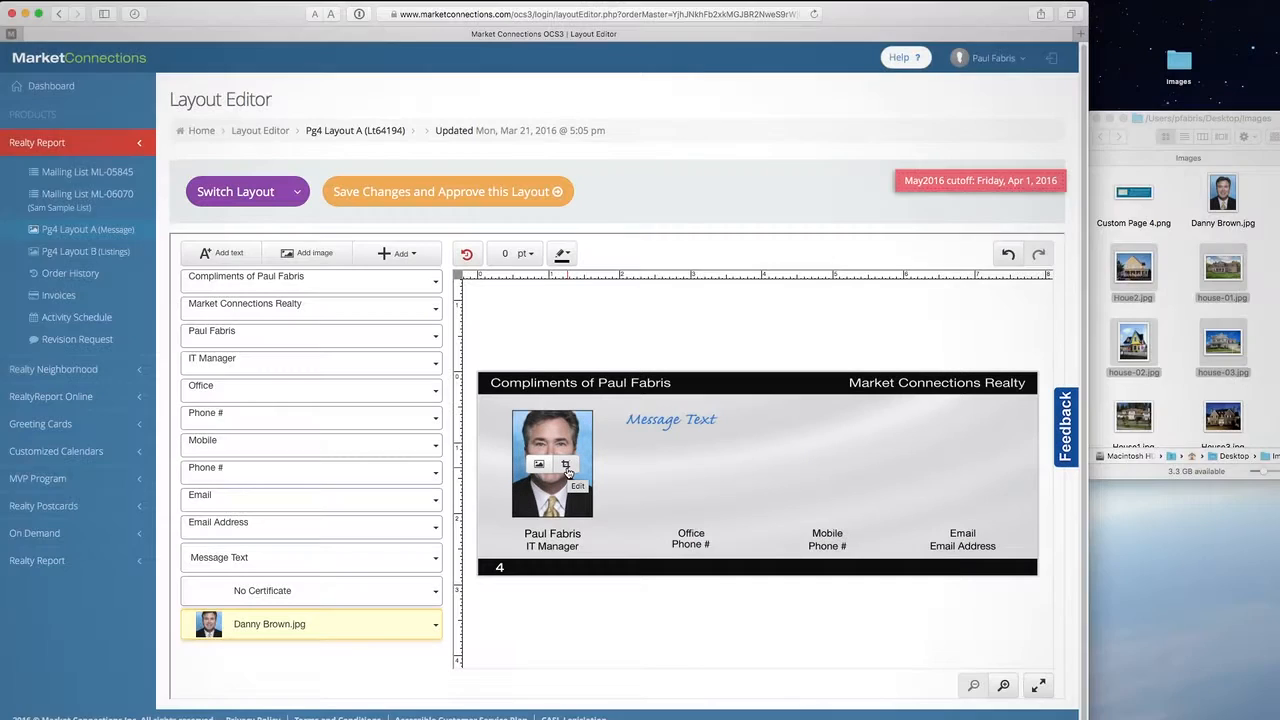
- Shrink the headshot to fit its frame, undo the last resize, and confirm the photo edit
left_click(566, 467)
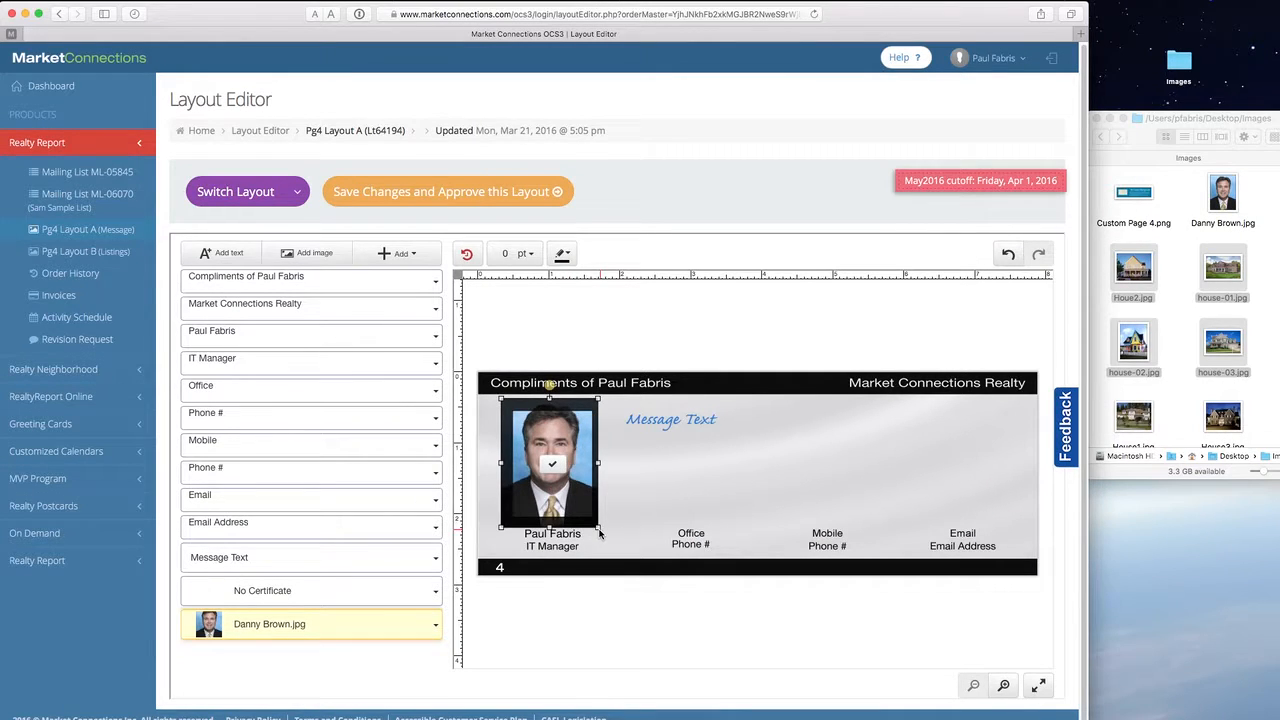
left_click(601, 532)
left_click(586, 508)
left_click(566, 467)
mouse_move(600, 530)
left_mouse_down()
mouse_move(532, 531)
mouse_move(624, 545)
mouse_move(604, 534)
left_mouse_up()
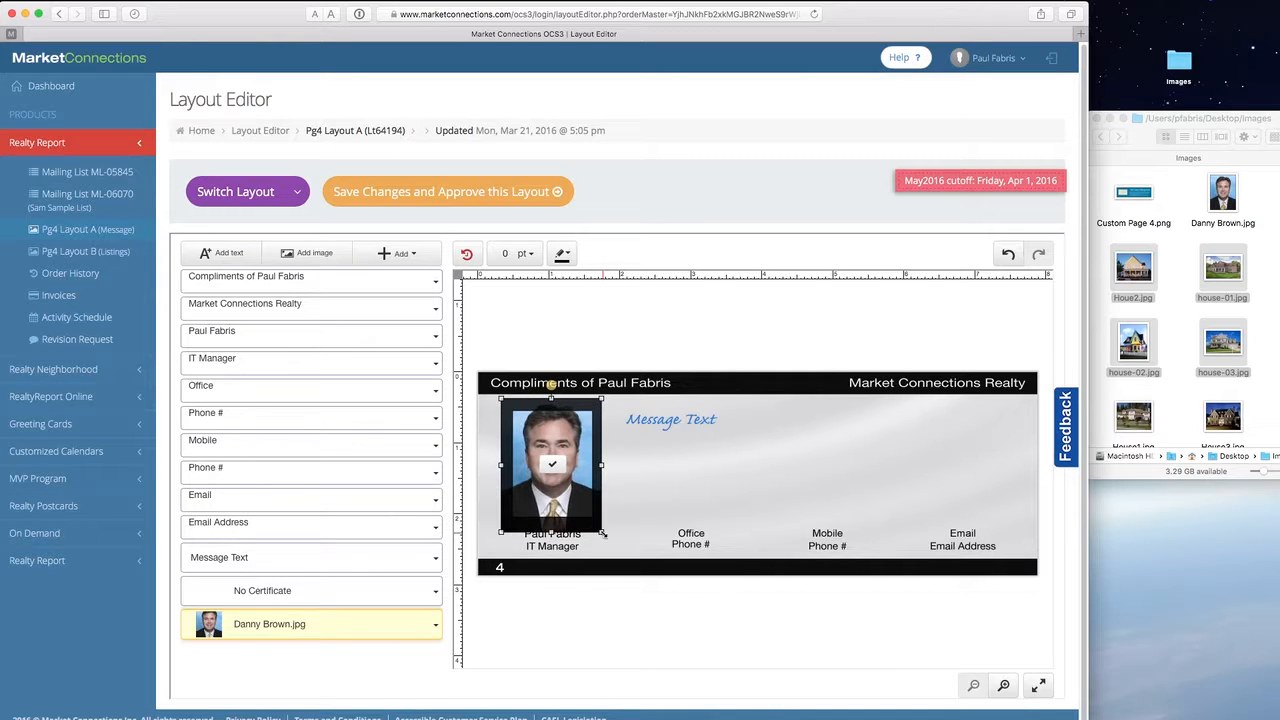
left_click_drag(500, 532, 509, 540)
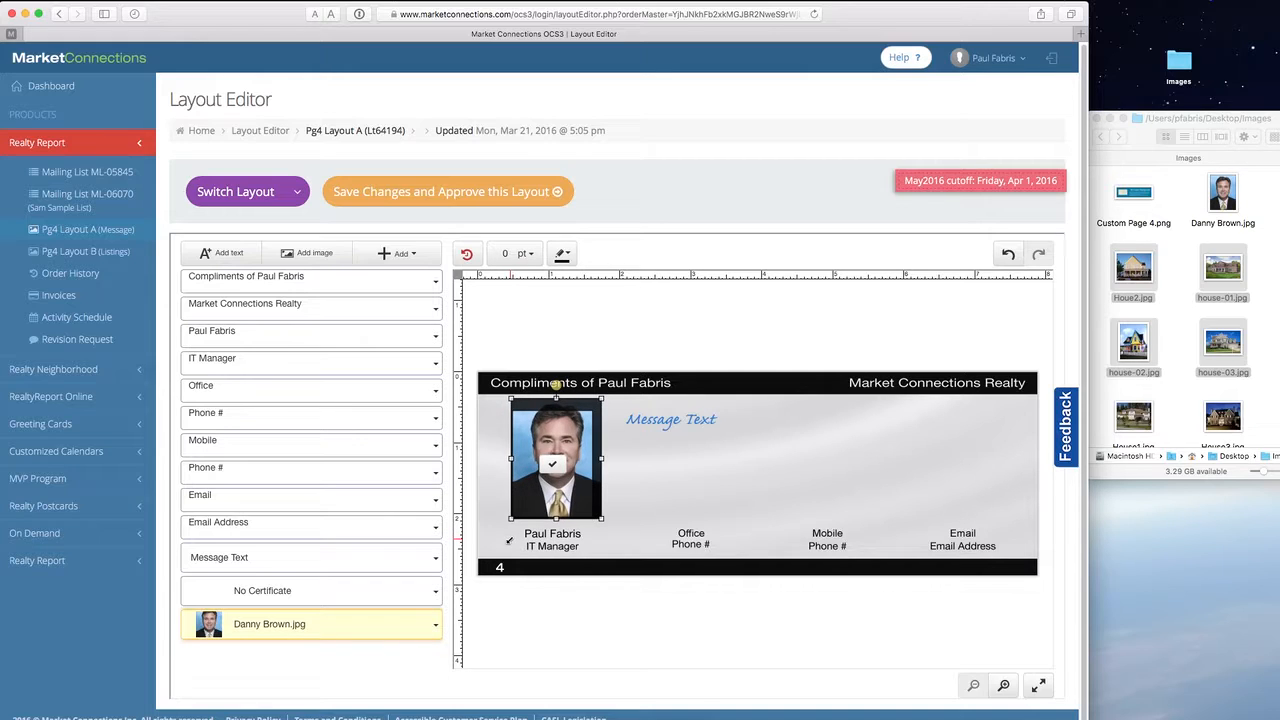
left_click_drag(602, 399, 597, 406)
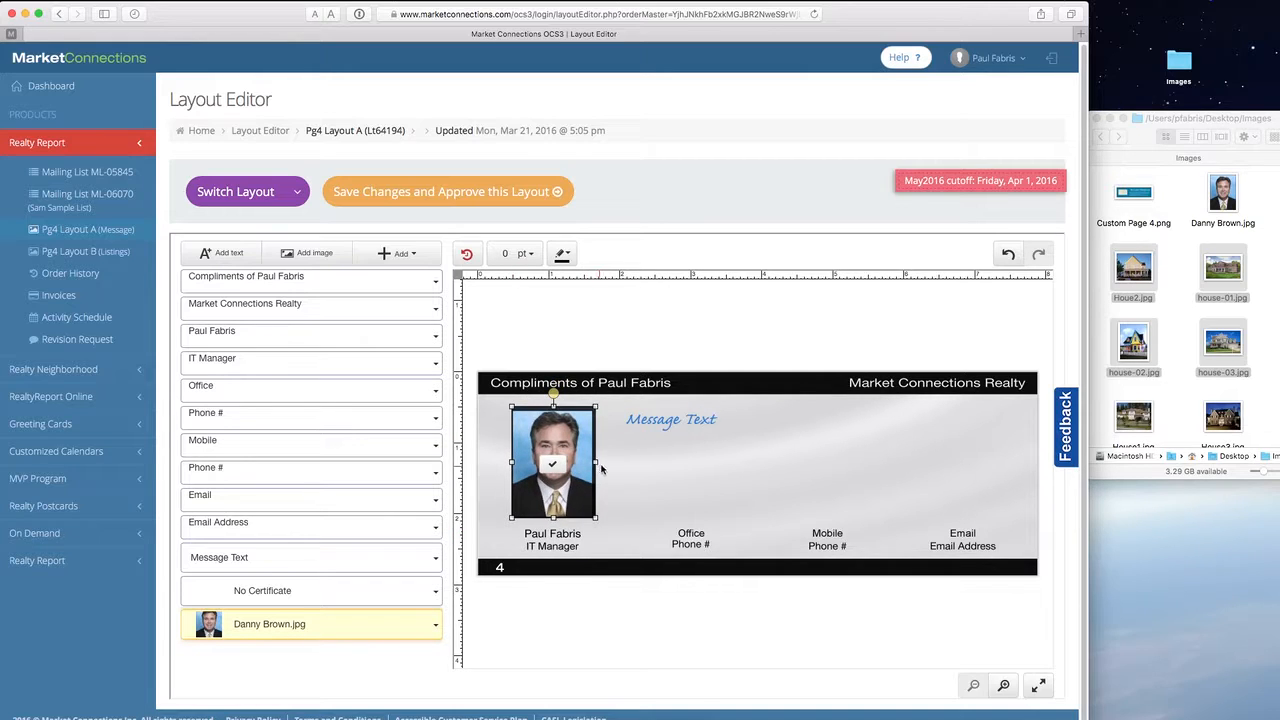
left_click_drag(596, 462, 552, 473)
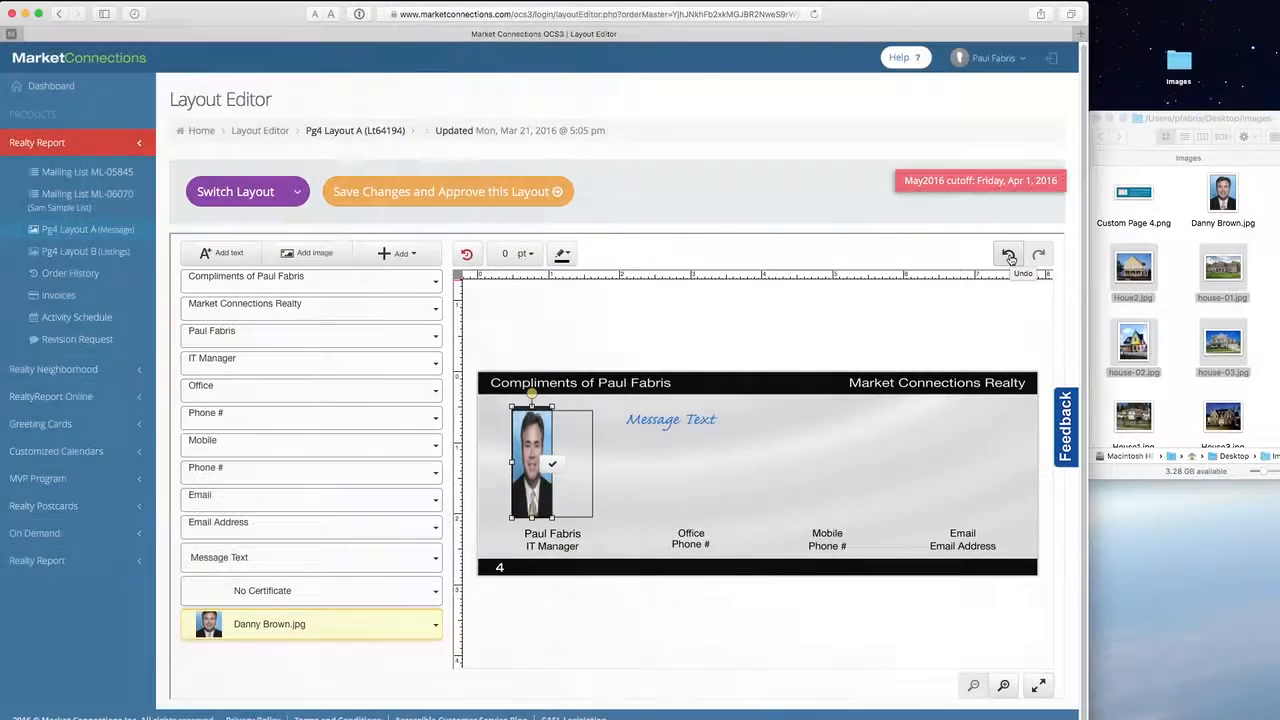
left_click(1010, 258)
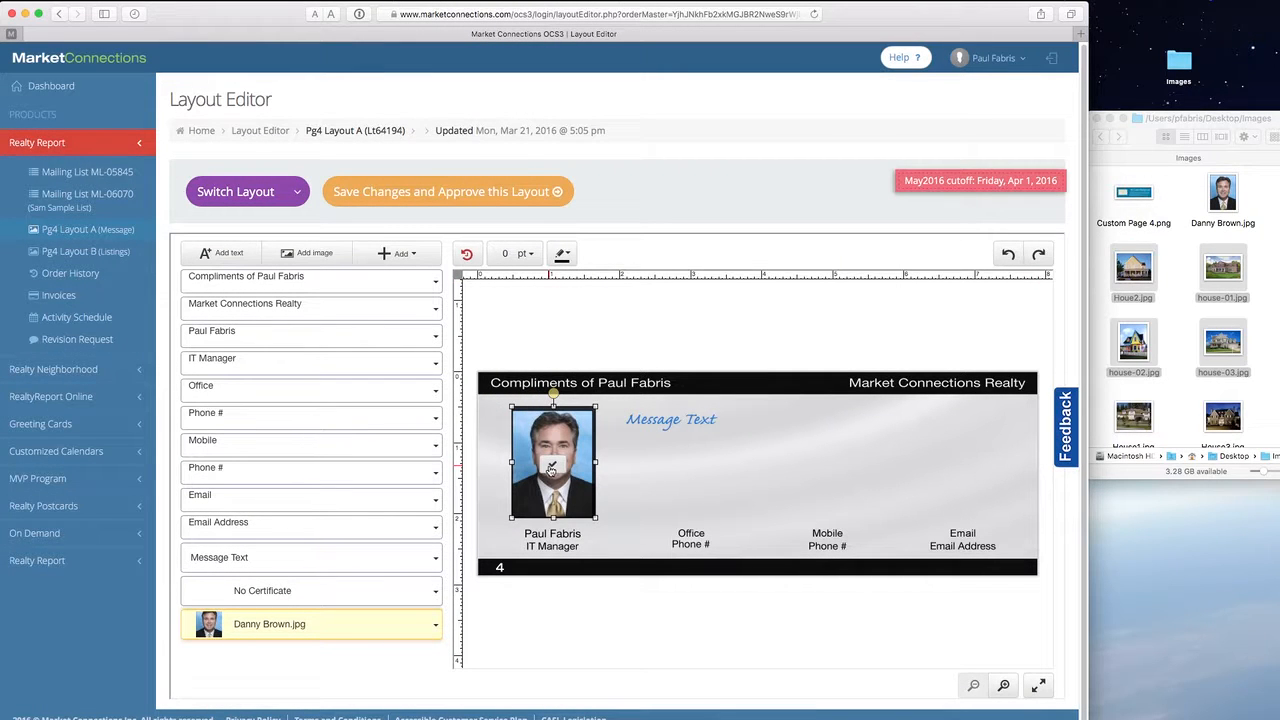
left_click(551, 467)
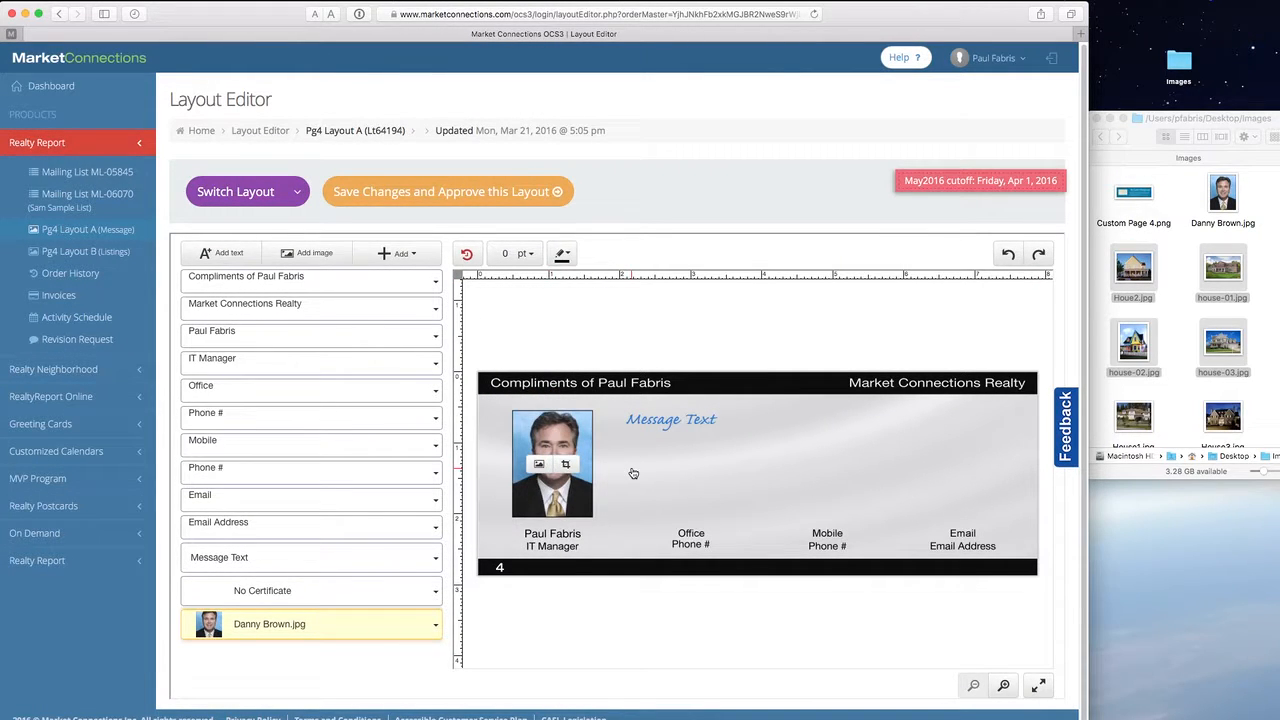
left_click(678, 354)
left_click(695, 428)
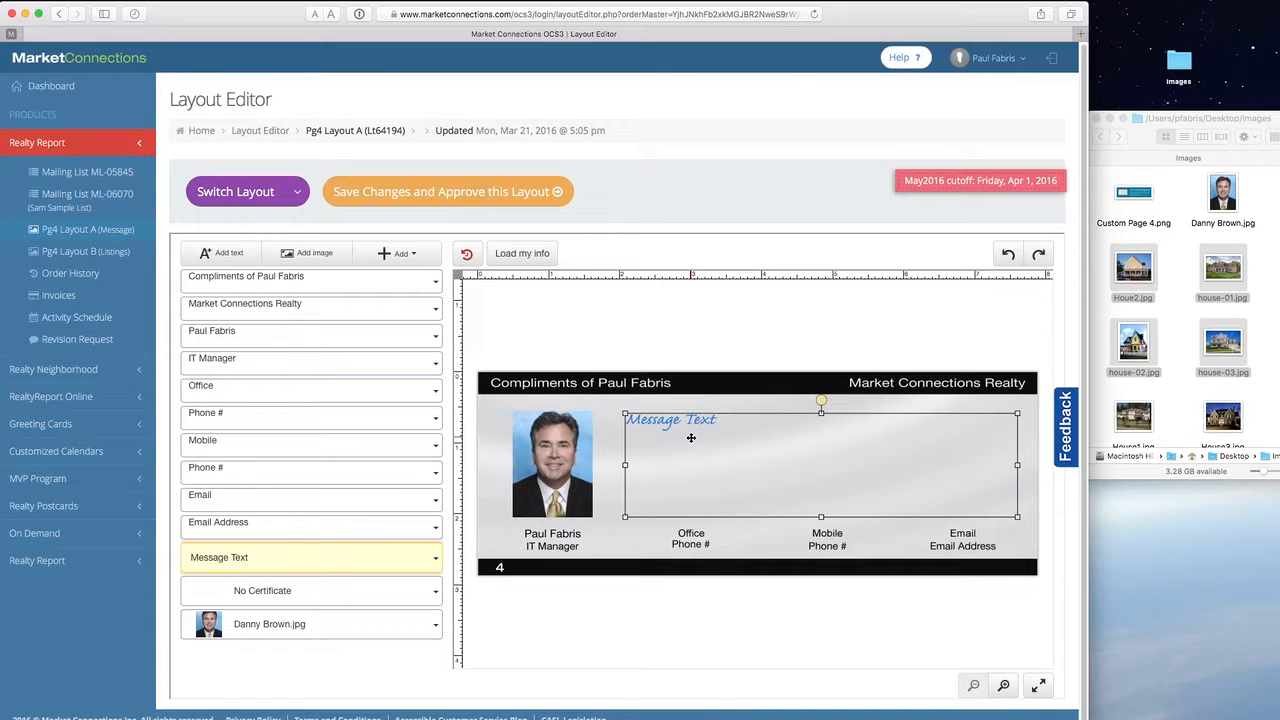
- Replace the placeholder message with 'THANKS FOR BEING MY CLIENT'
double_click(690, 437)
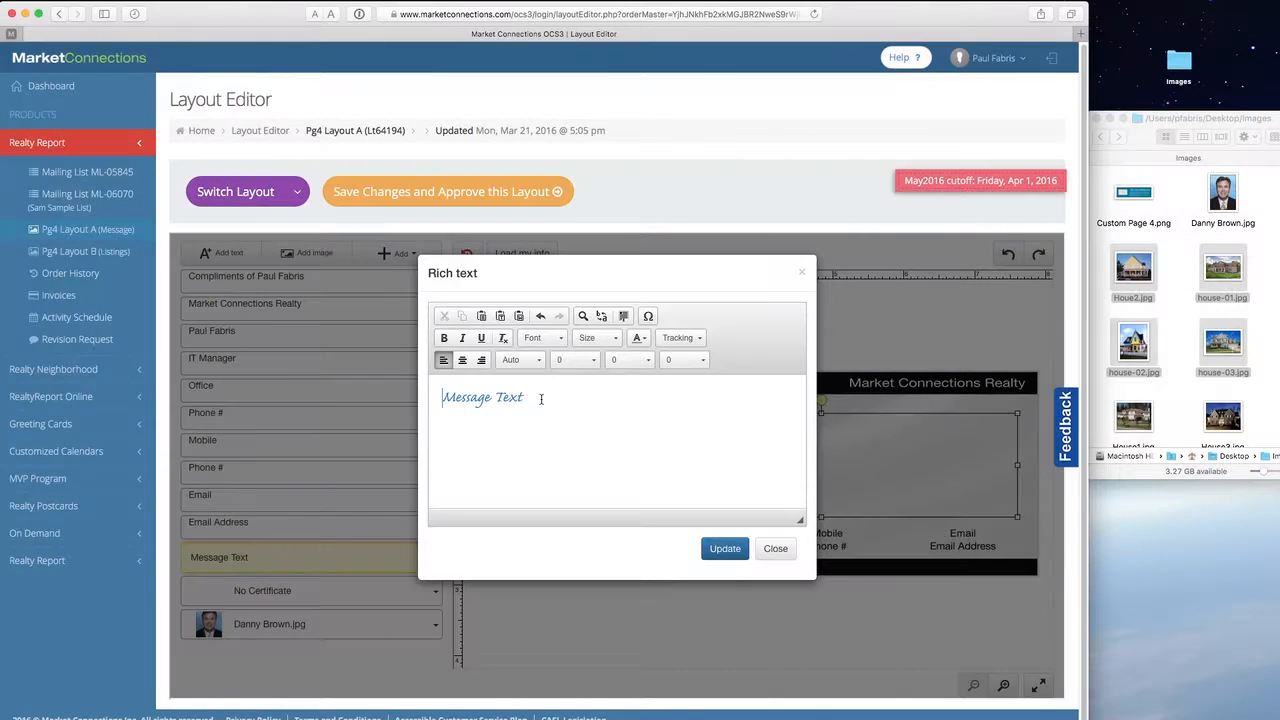
left_click_drag(537, 400, 424, 413)
triple_click(445, 404)
type("THANKS FOR BEING MY CLIENT")
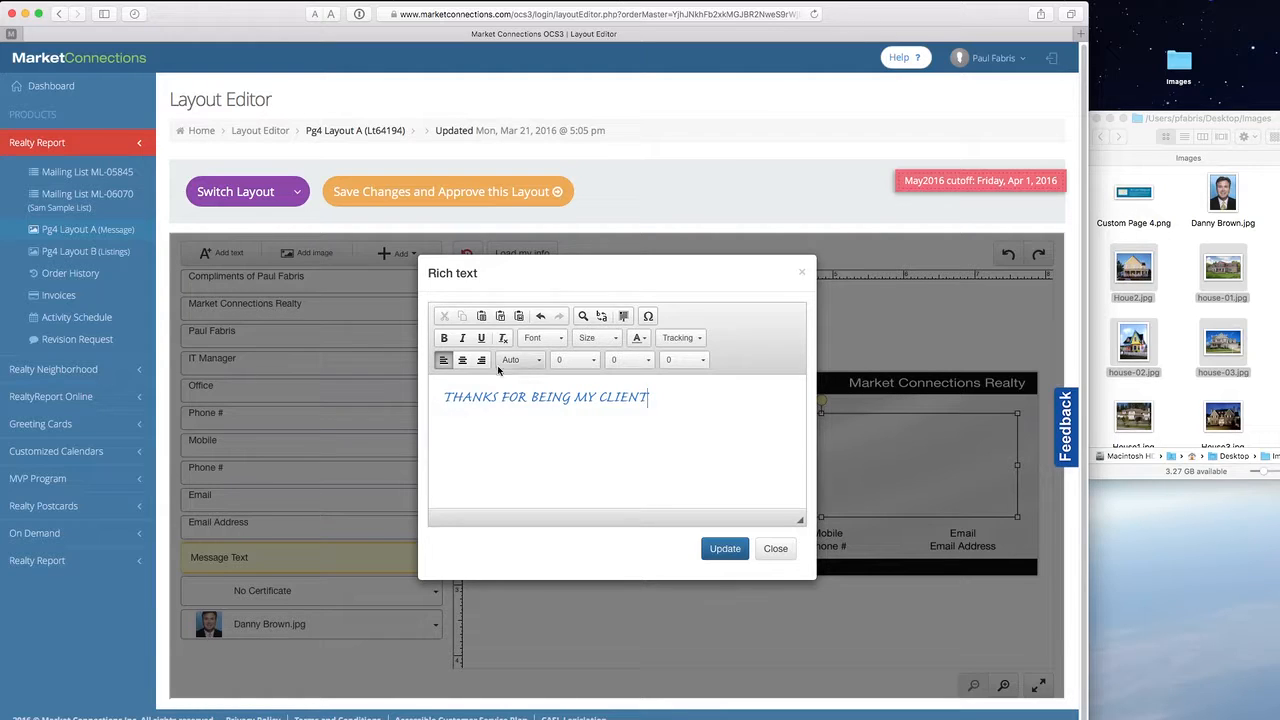
- Set THANKS in Arial and colour FOR orange
double_click(470, 397)
left_click(555, 340)
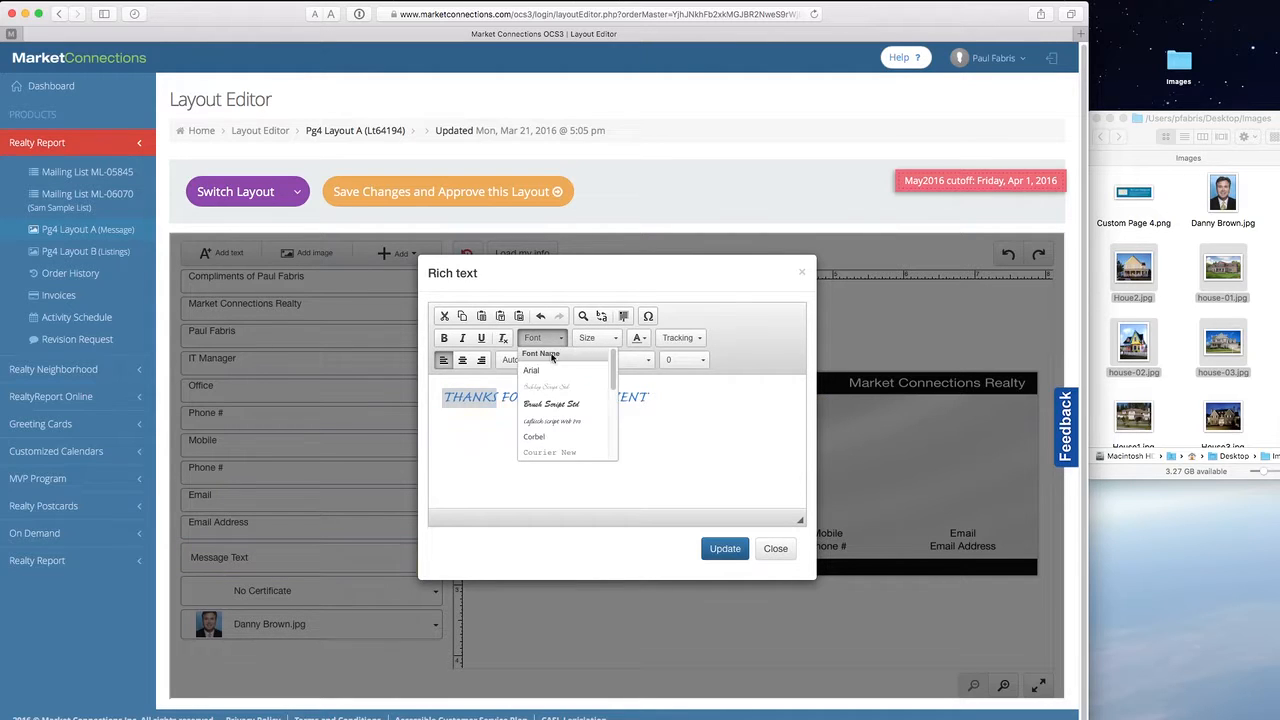
left_click(556, 370)
double_click(536, 399)
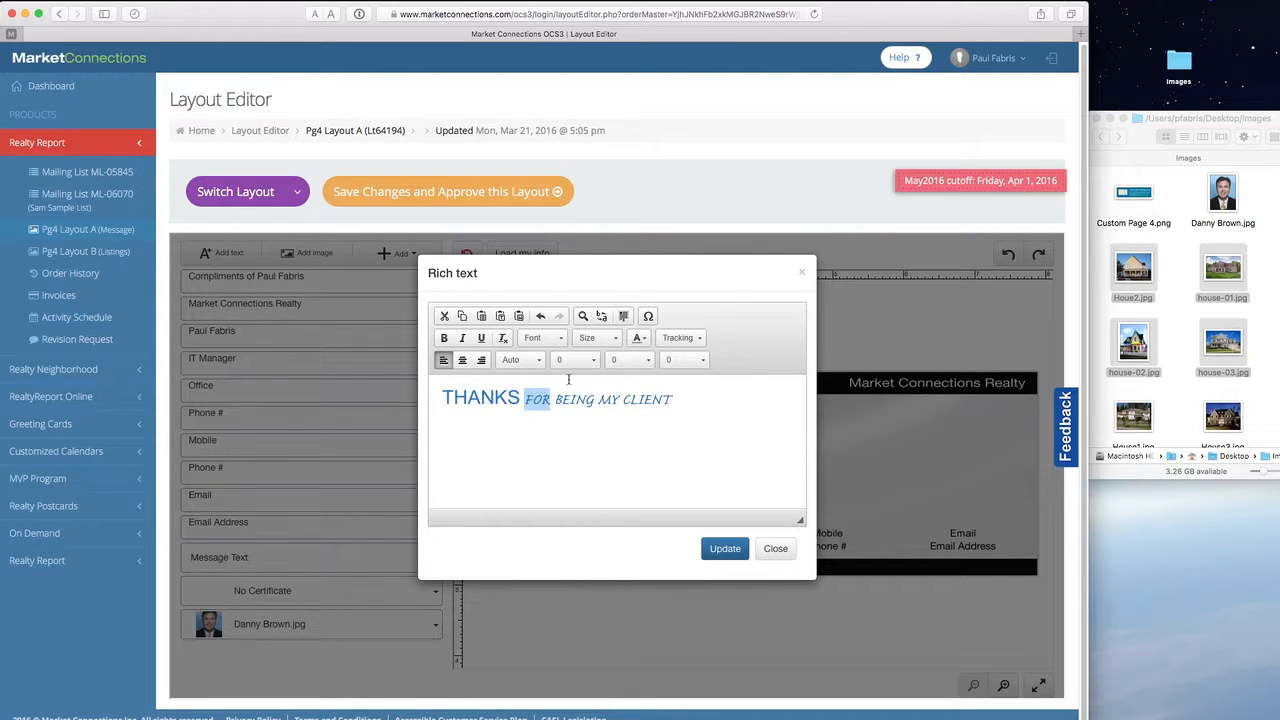
left_click(644, 343)
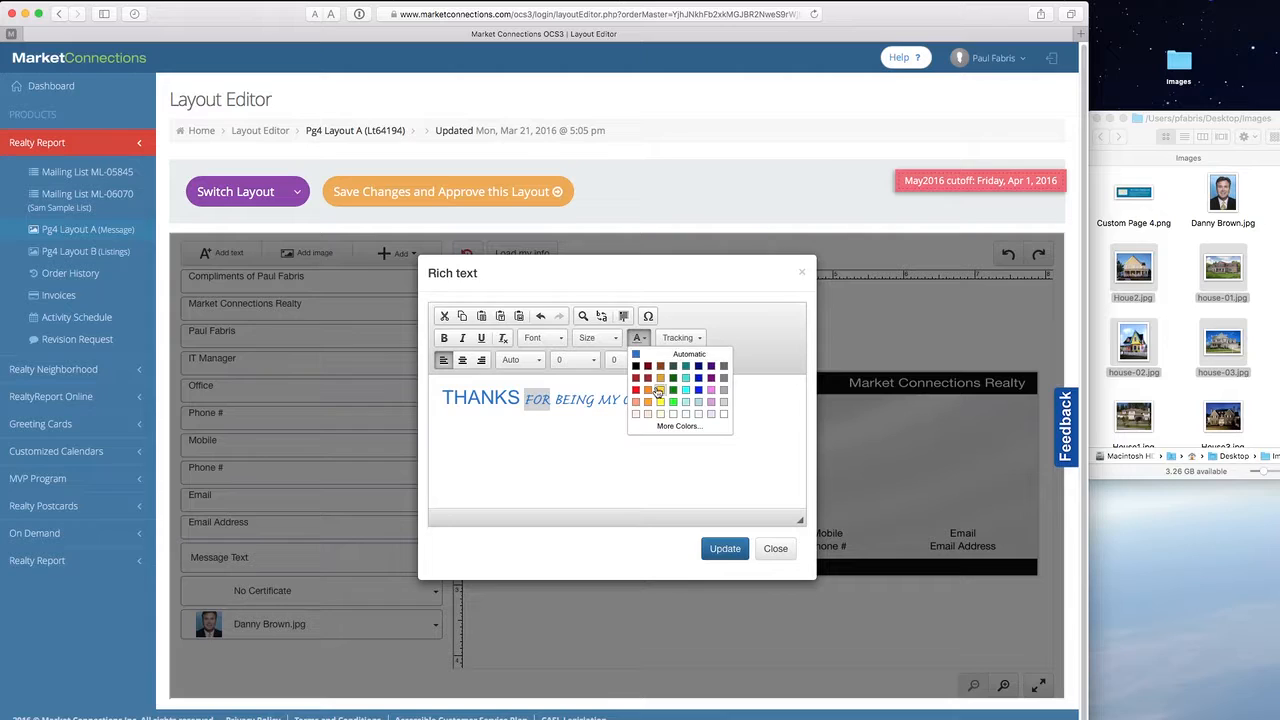
left_click(650, 396)
- Make BEING italic and underlined, underline CLIENT, and update the message on the layout
double_click(573, 399)
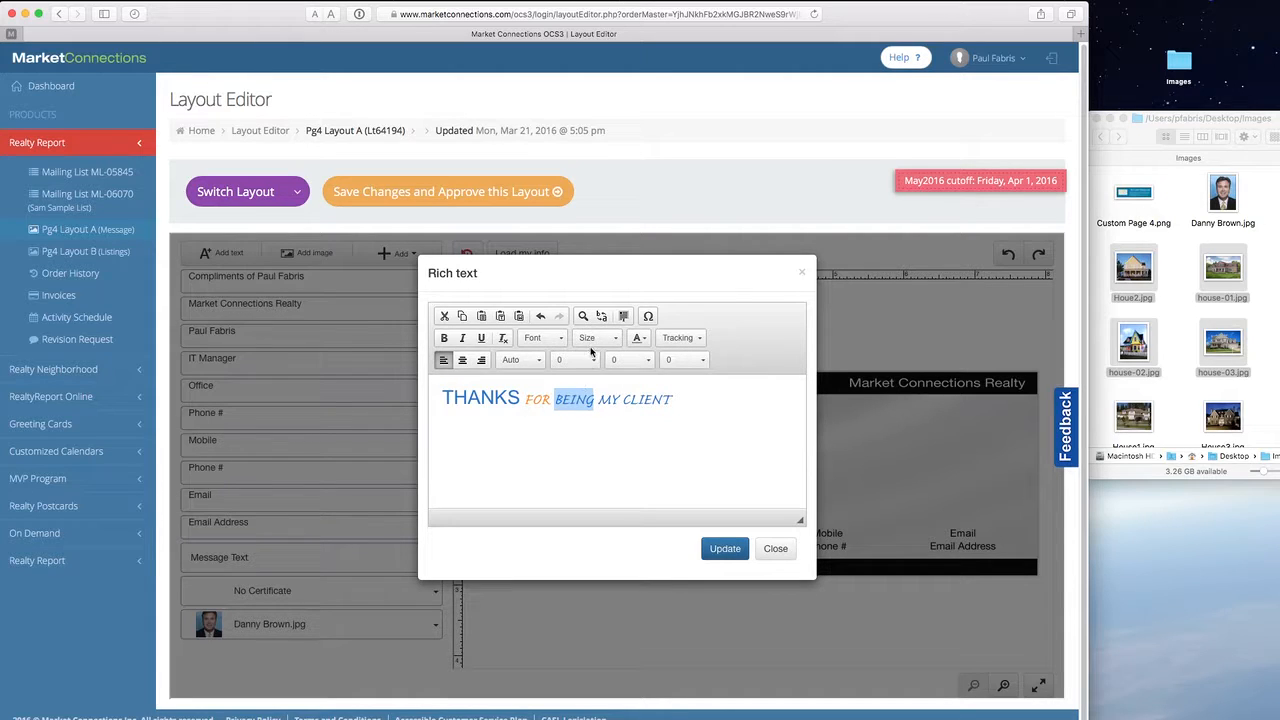
left_click(462, 338)
left_click(484, 340)
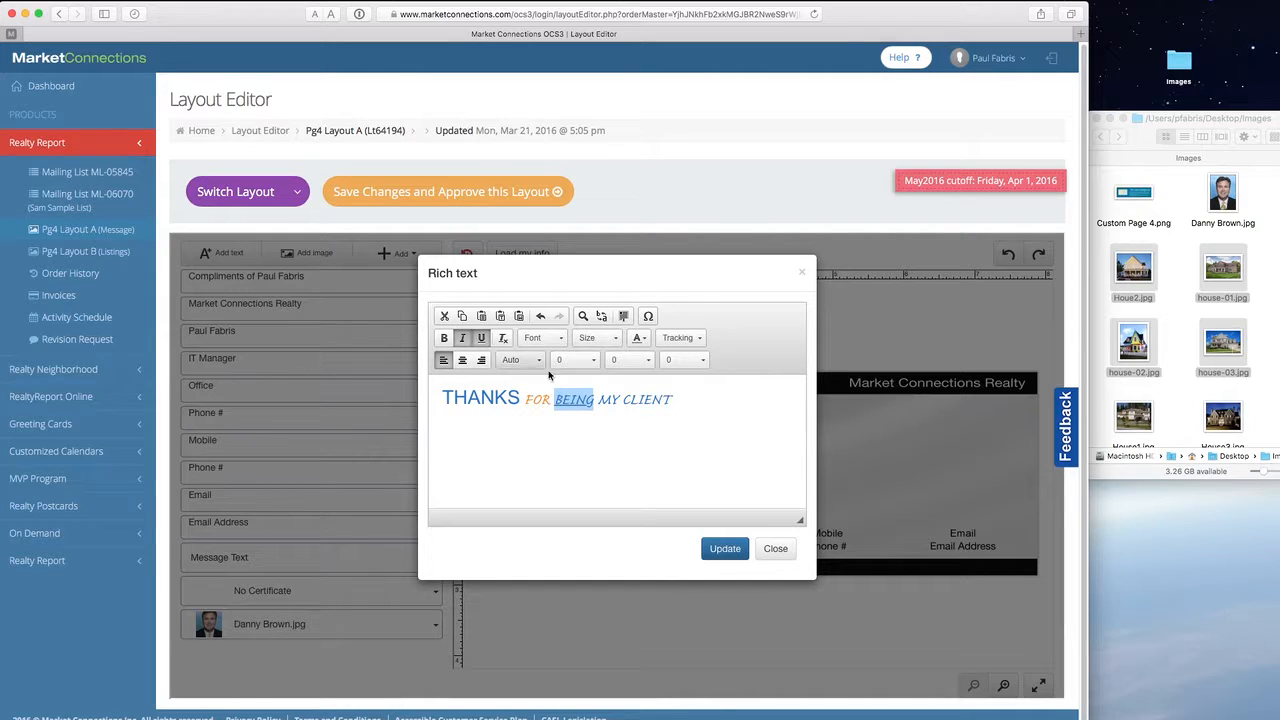
double_click(653, 400)
left_click(484, 338)
left_click(694, 405)
left_click(725, 549)
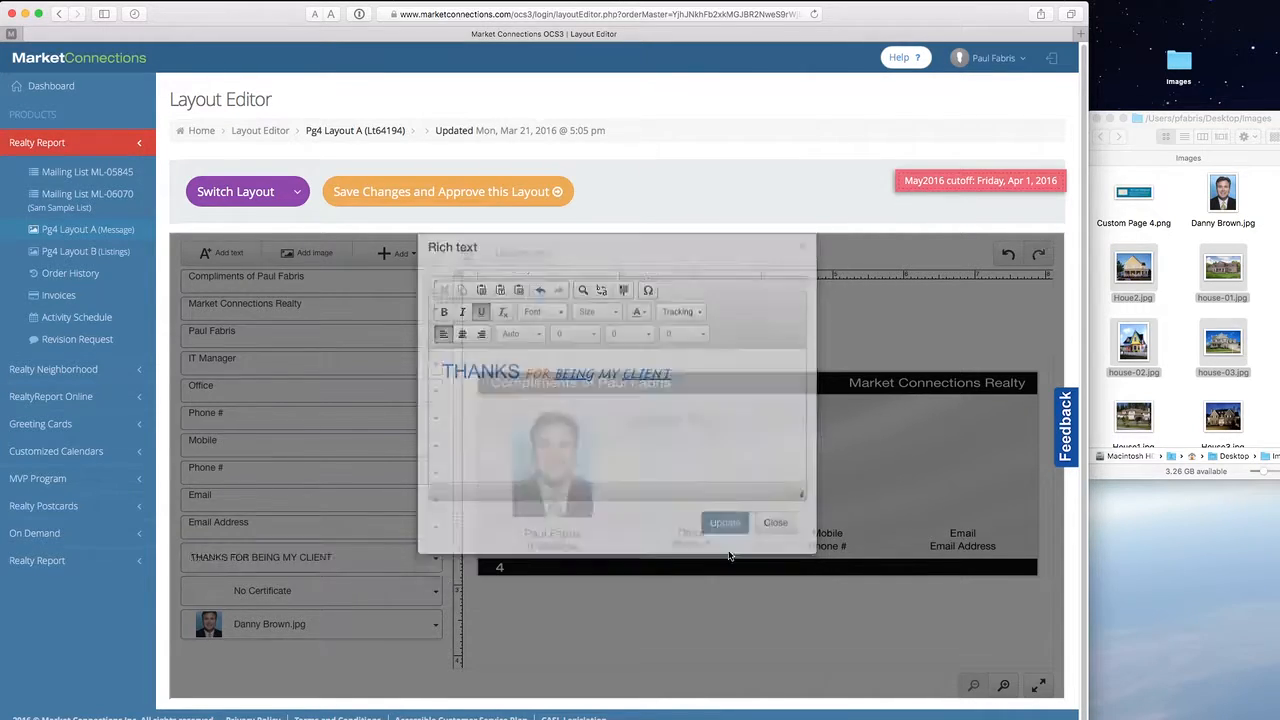
double_click(807, 445)
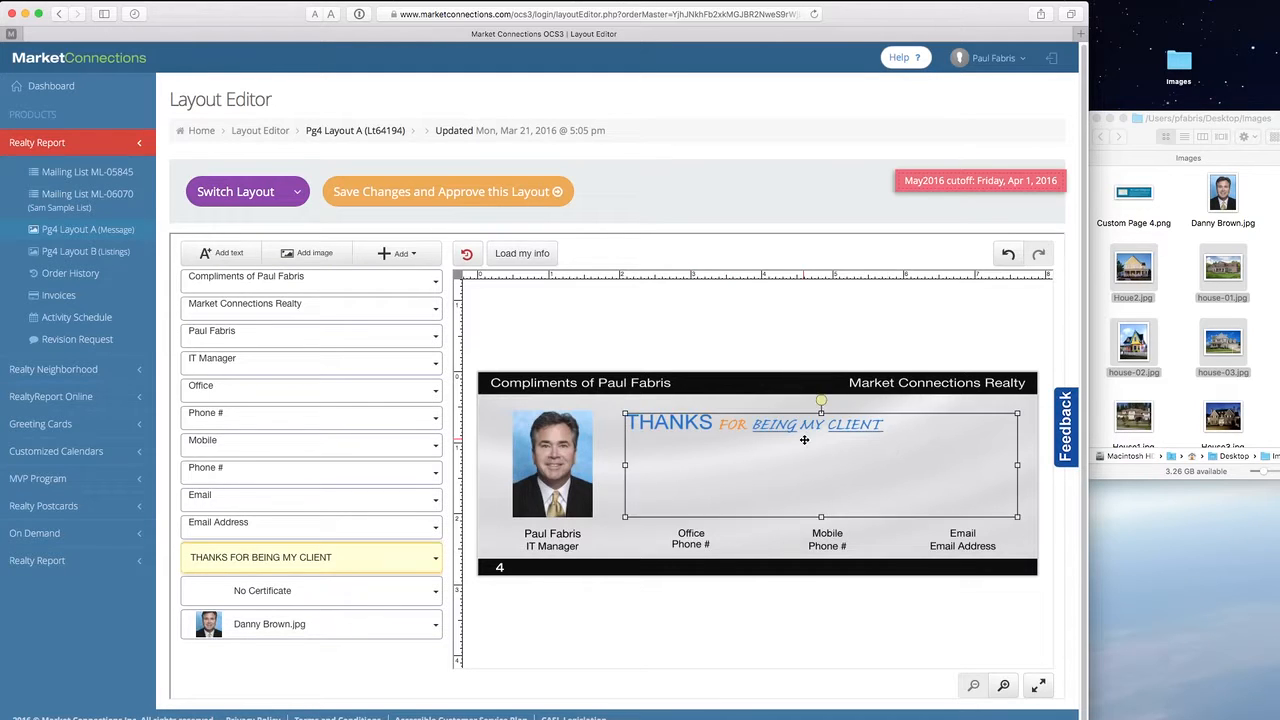
- Add a new line after the message, then tighten its first words to -75 tracking
left_click(713, 414)
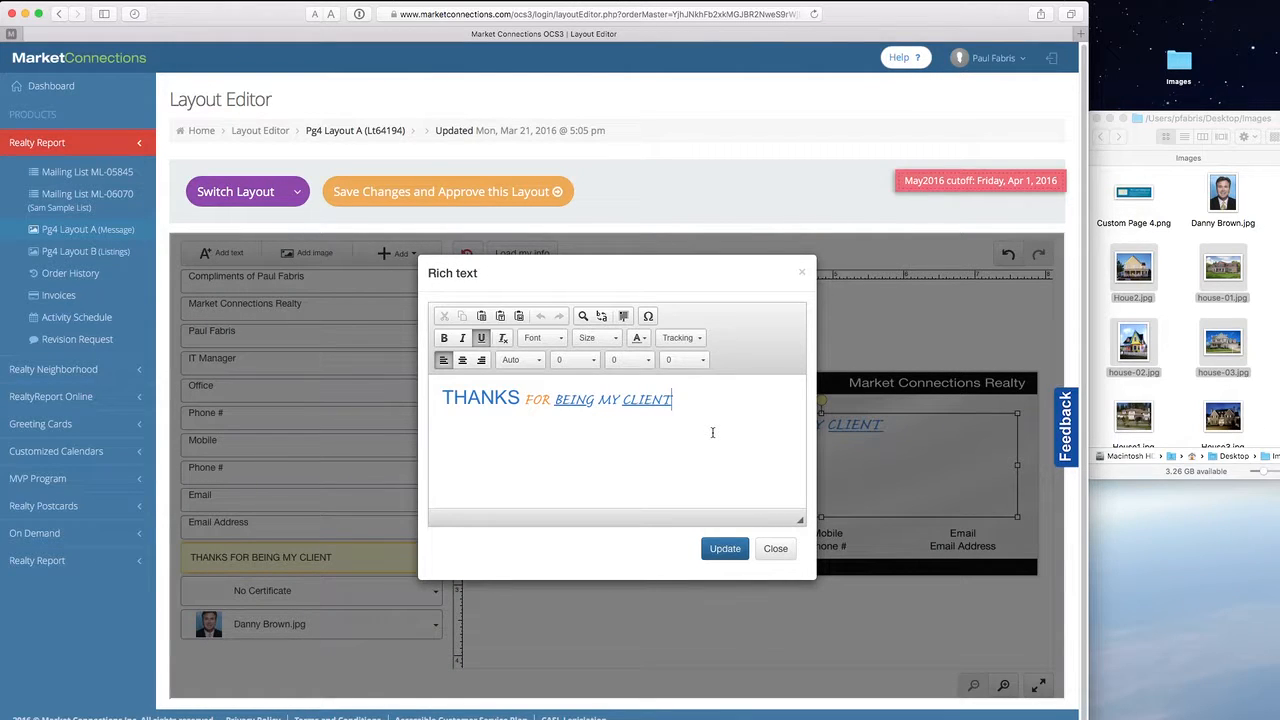
key("Return")
key("Return")
left_click_drag(442, 398, 576, 400)
left_click(691, 340)
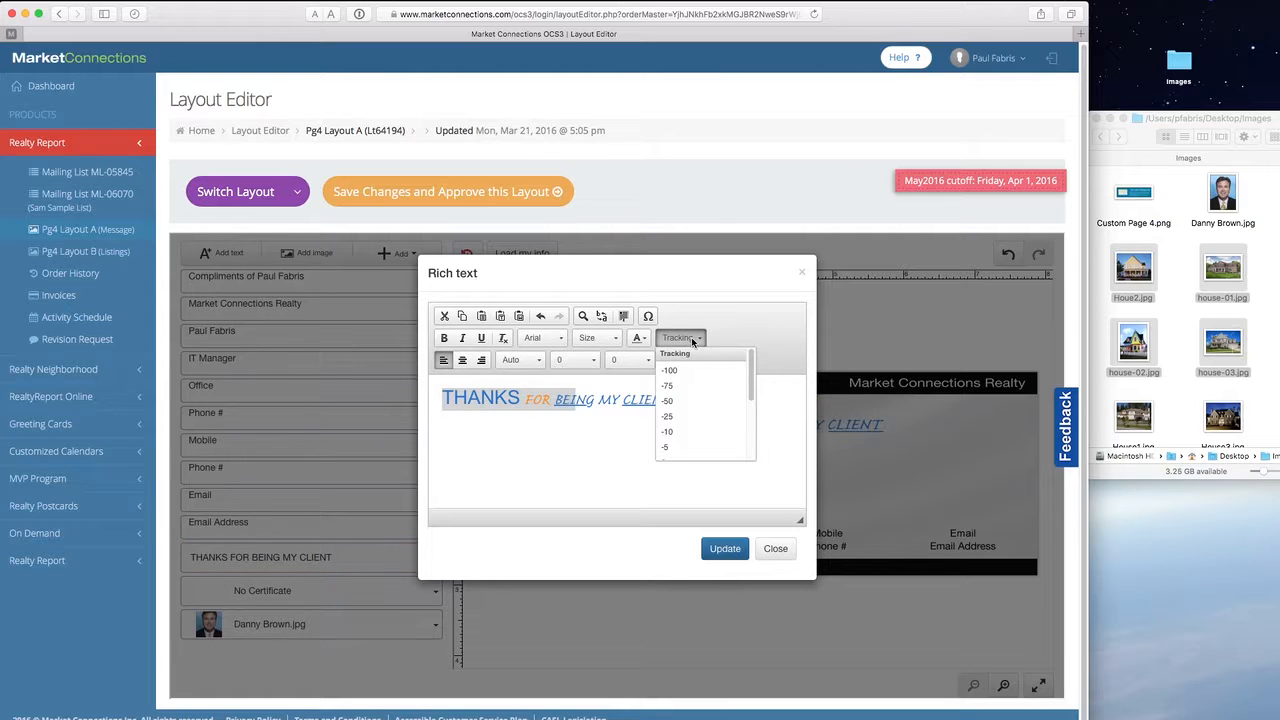
left_click(696, 418)
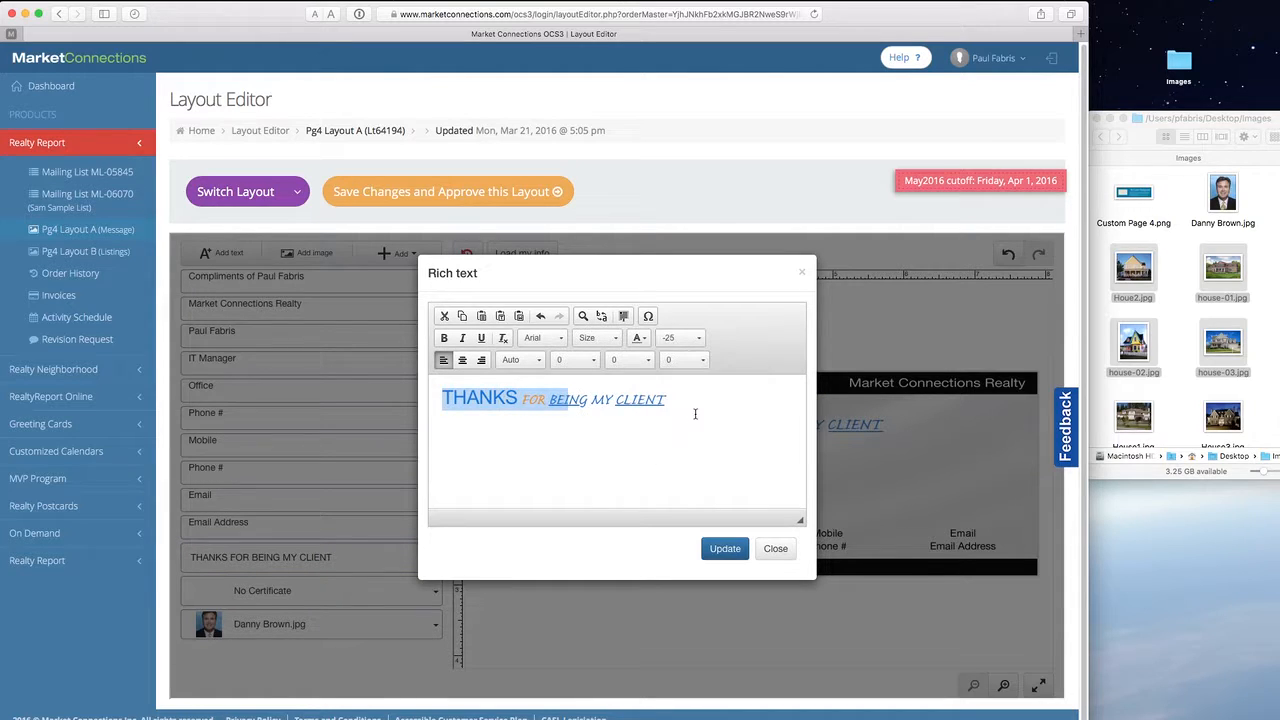
left_click(692, 340)
left_click(702, 386)
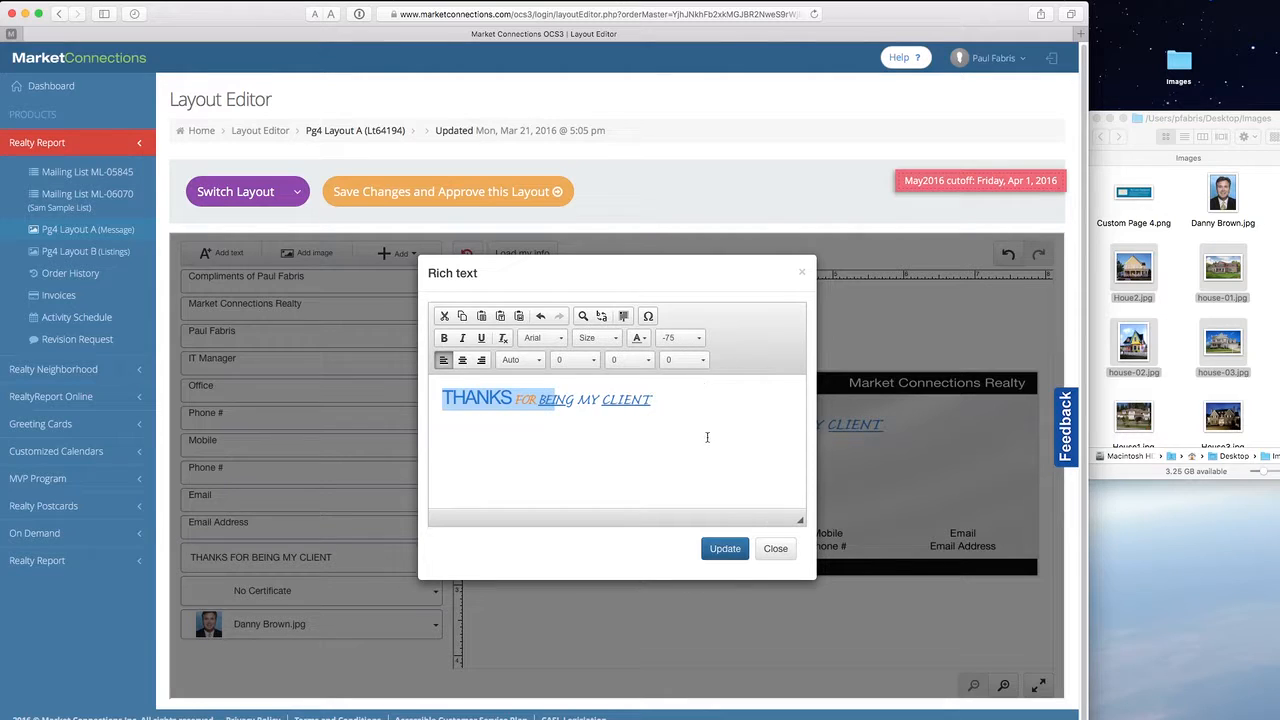
left_click(733, 551)
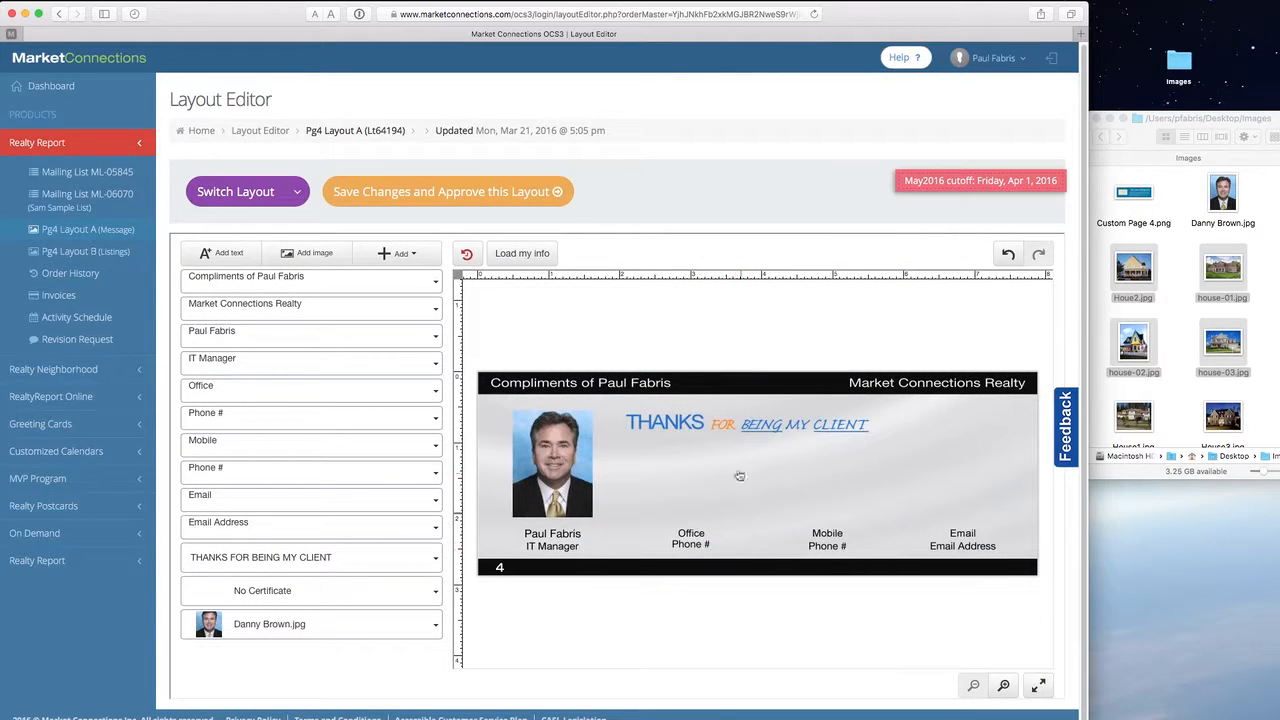
left_click(721, 438)
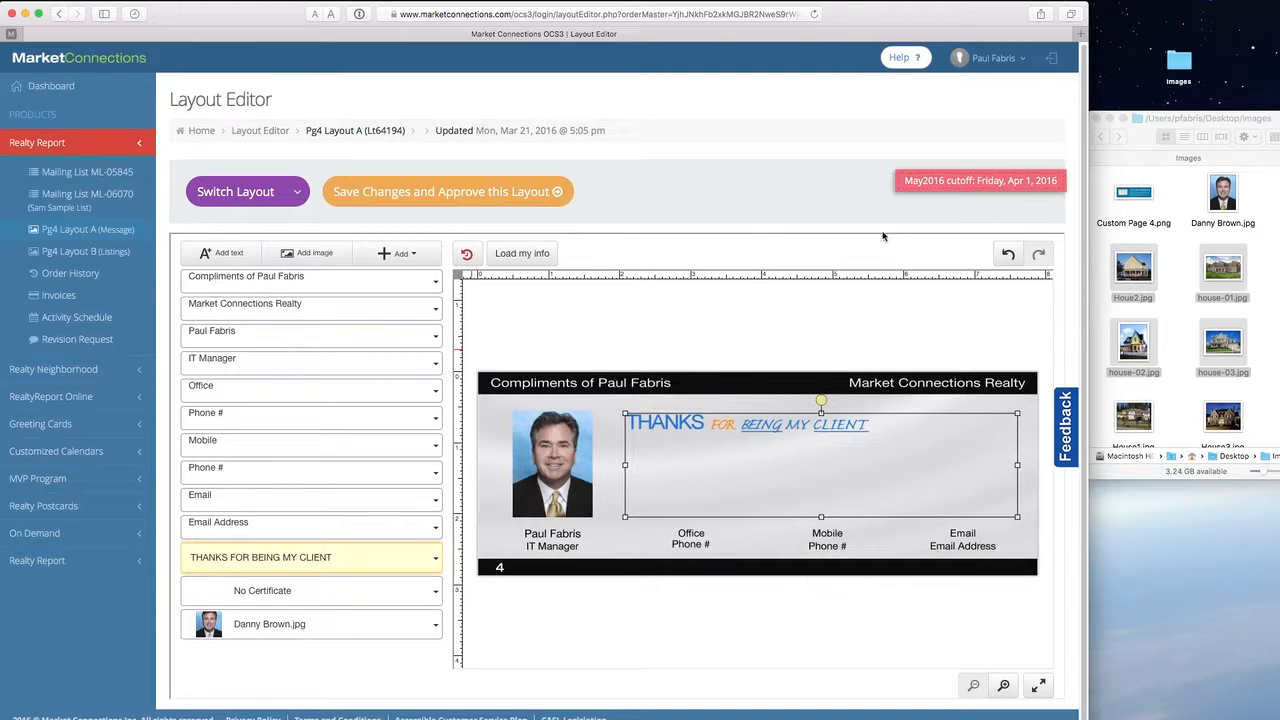
- Save the Pg4 Layout A changes and approve it for April2016 Issue production
left_click(544, 193)
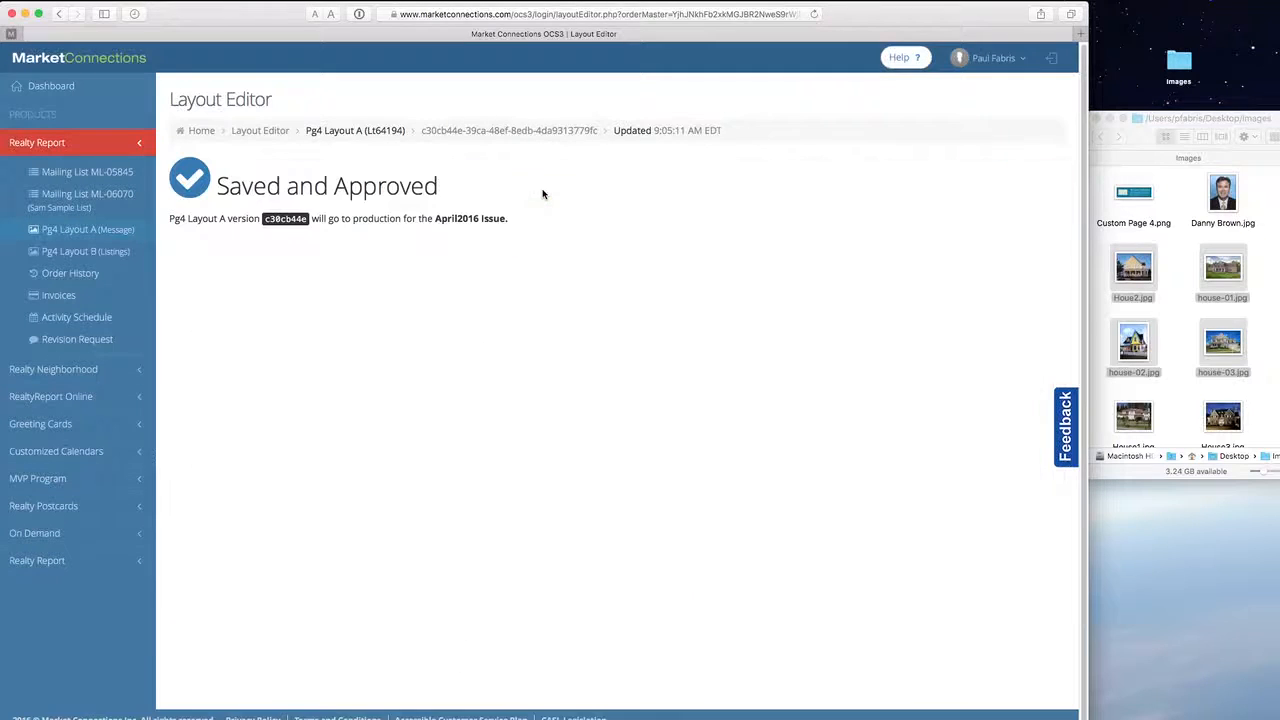